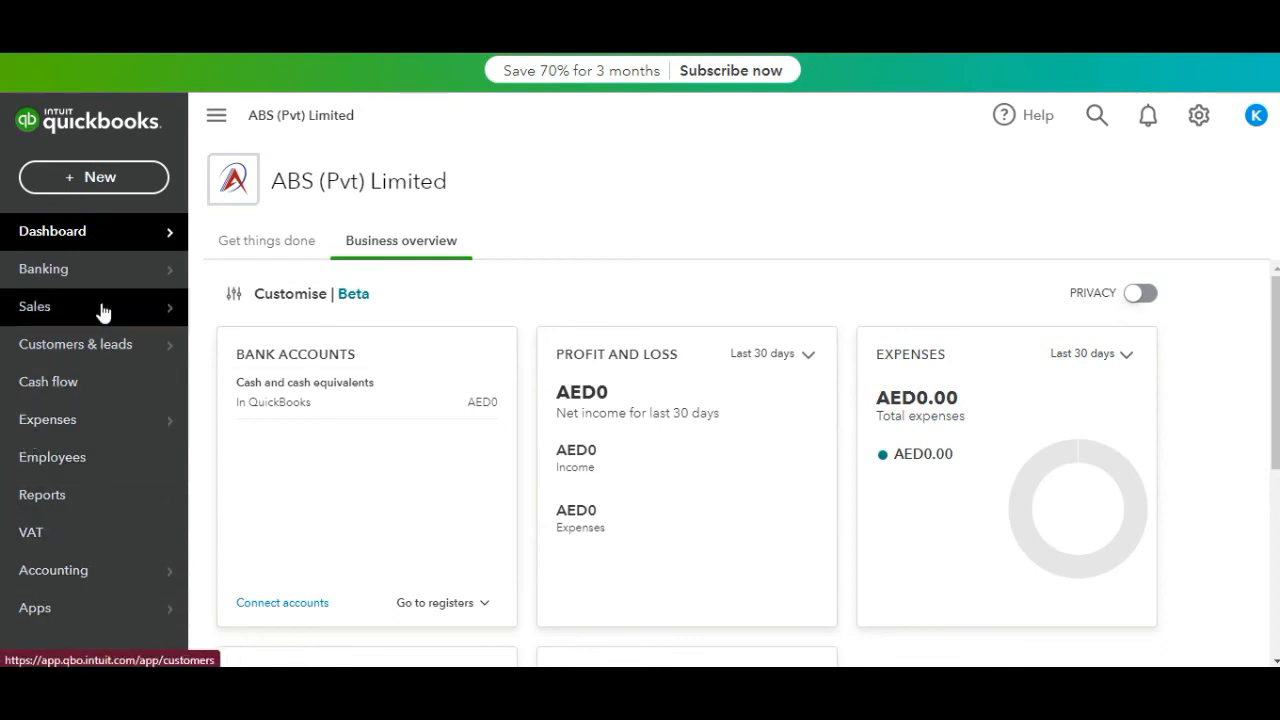
# Step: Start a new estimate for the customer Hi Tech Privat Limited from the sales customer list
pyautogui.moveTo(100, 311)
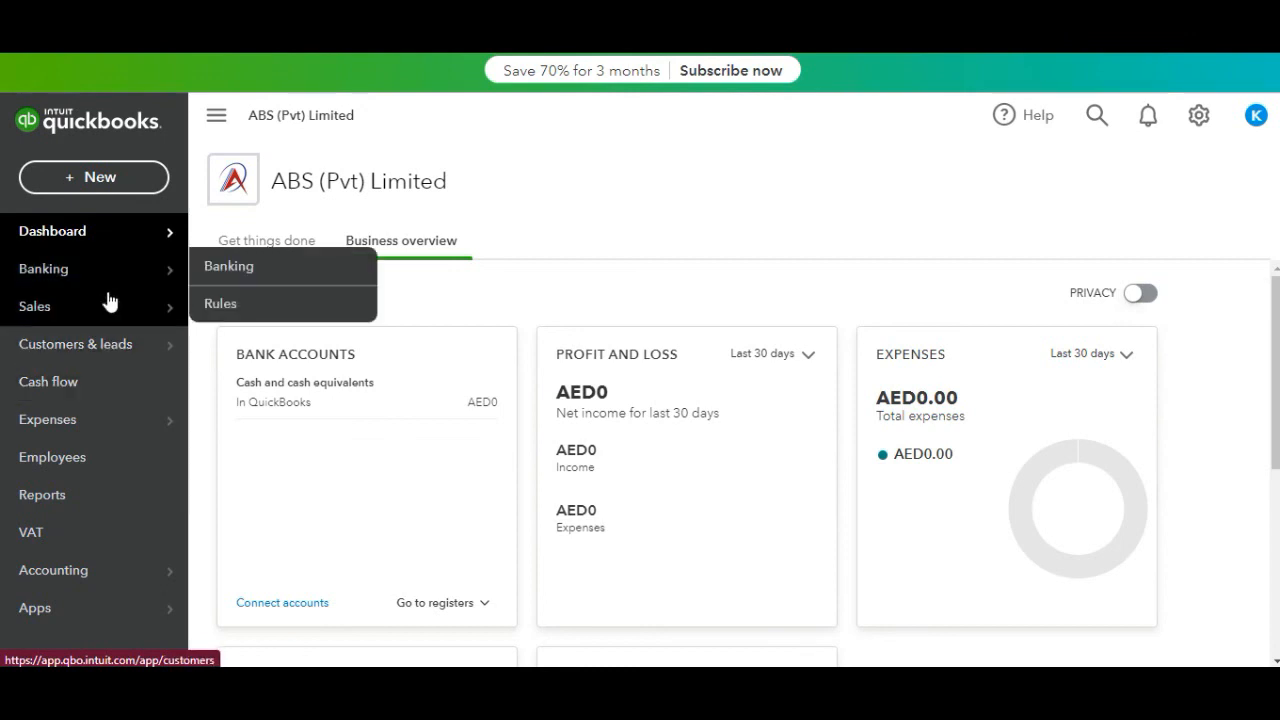
pyautogui.moveTo(108, 312)
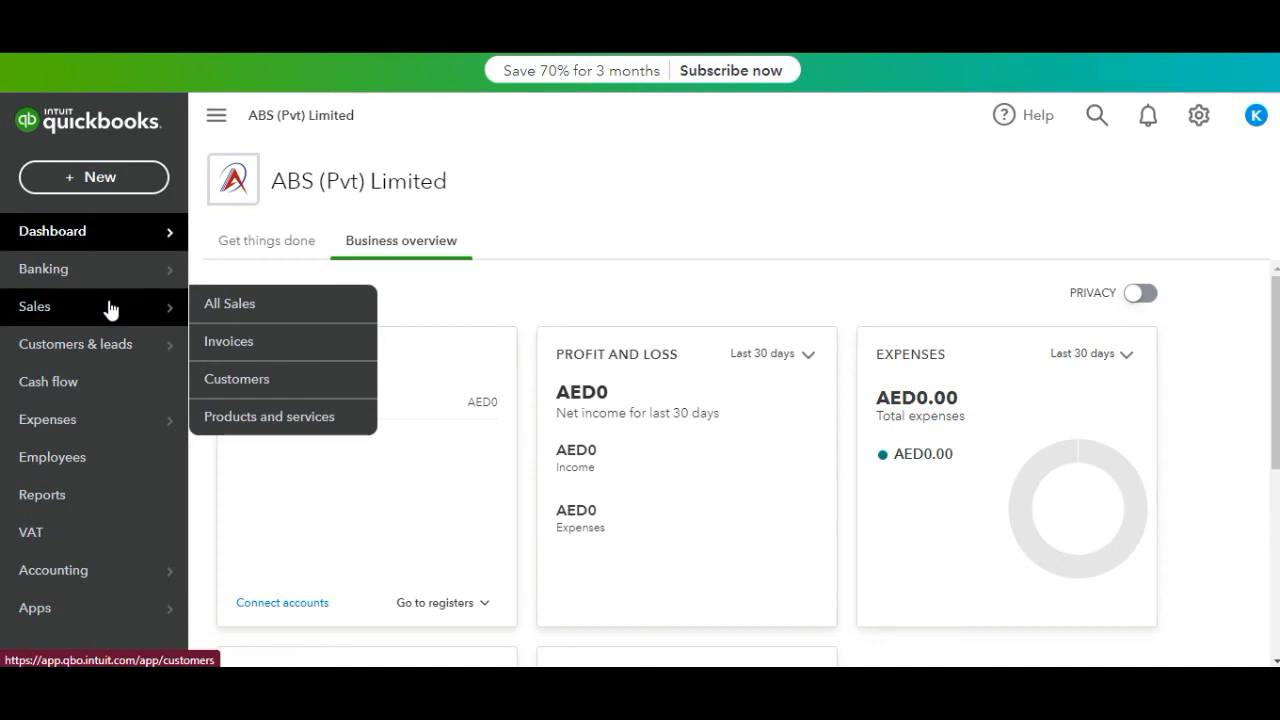
pyautogui.click(234, 386)
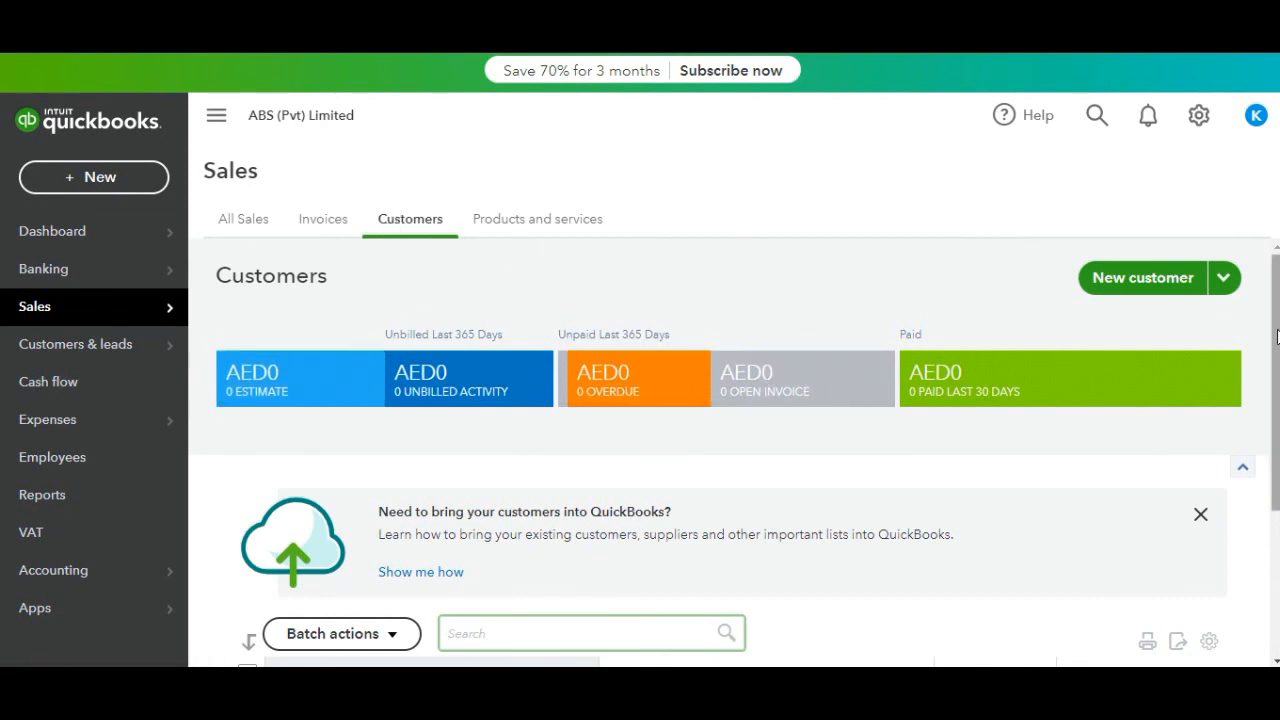
pyautogui.moveTo(1277, 337); pyautogui.dragTo(1277, 513)
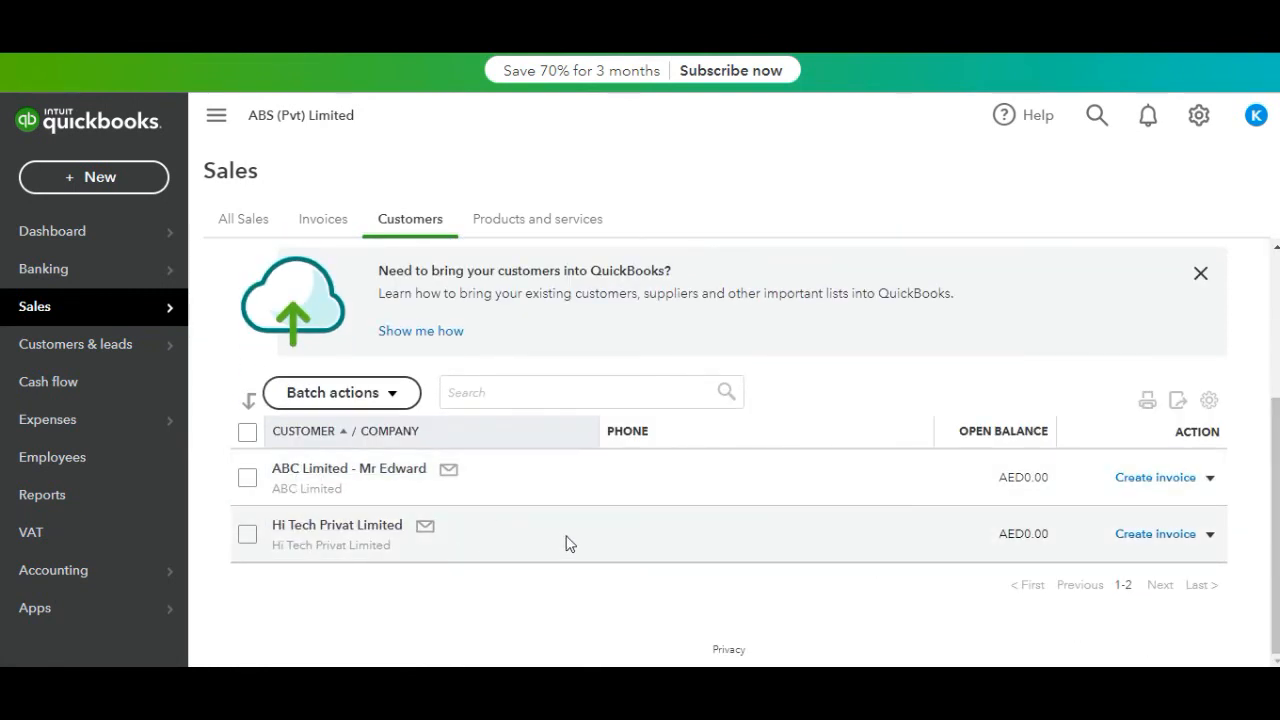
pyautogui.click(1211, 540)
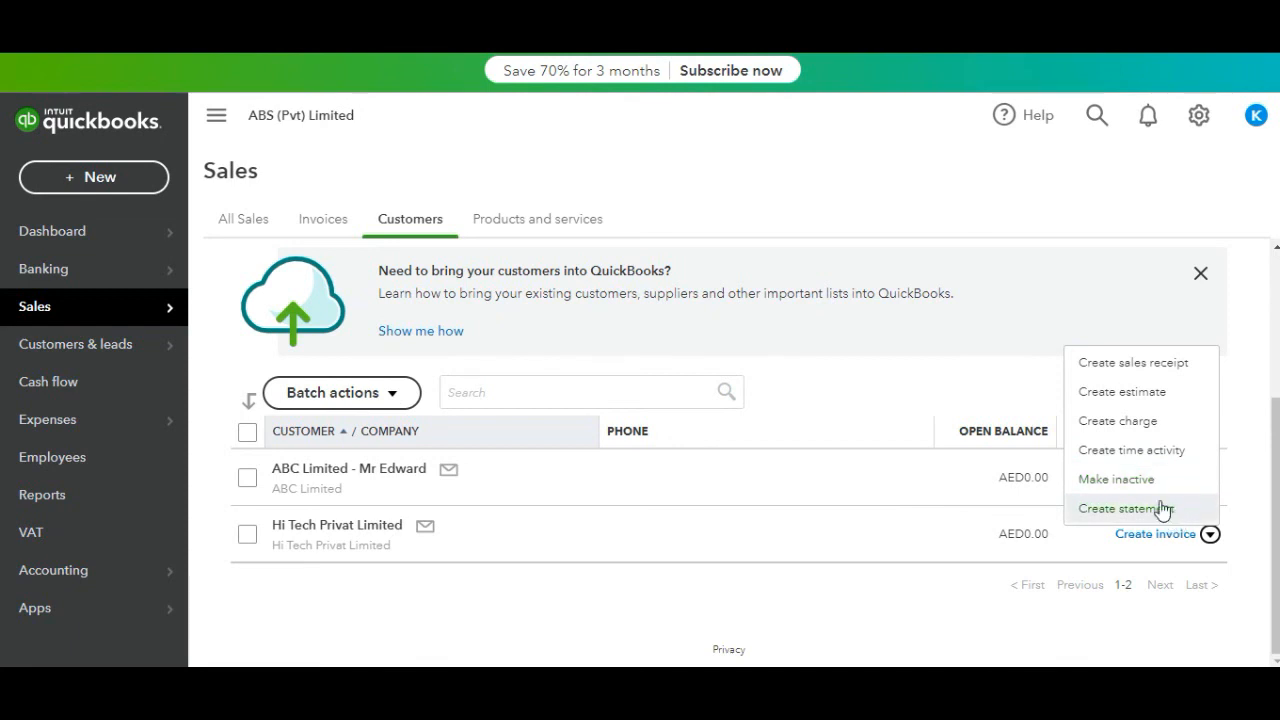
pyautogui.click(1122, 392)
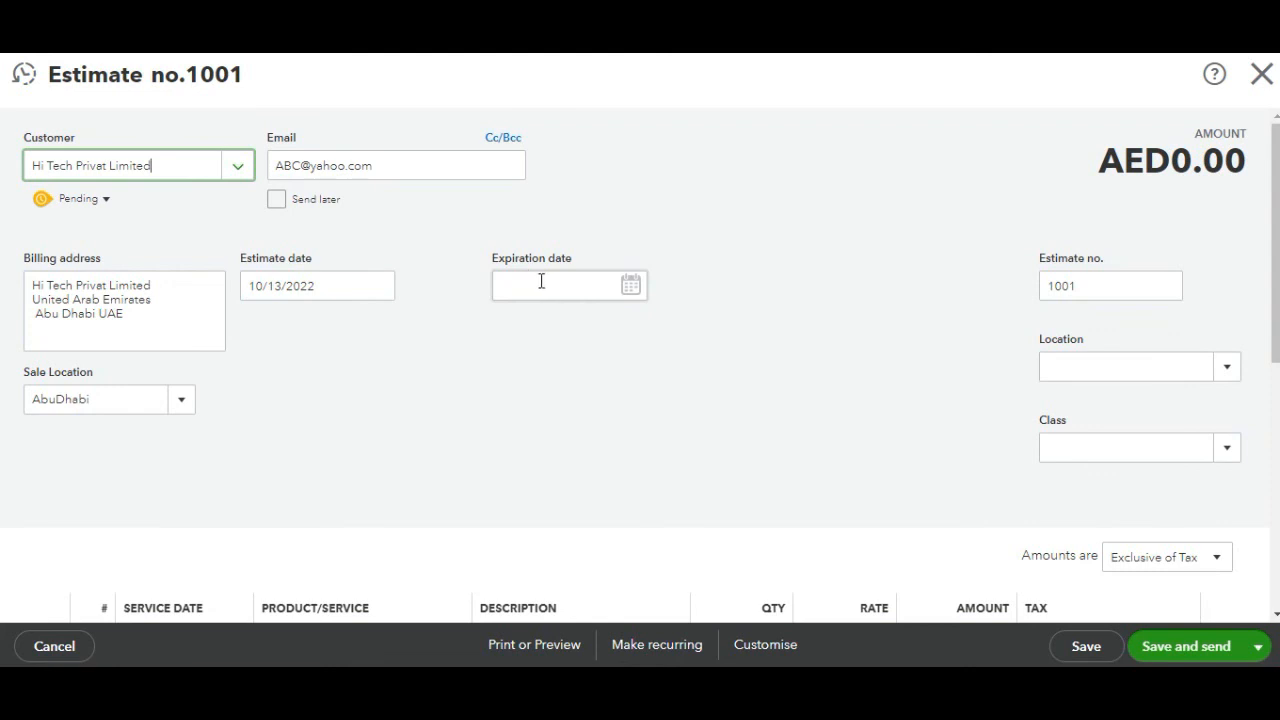
# Step: Set the estimate's expiration date to 10/31/2022 and its class to Musriff Mall
pyautogui.click(630, 291)
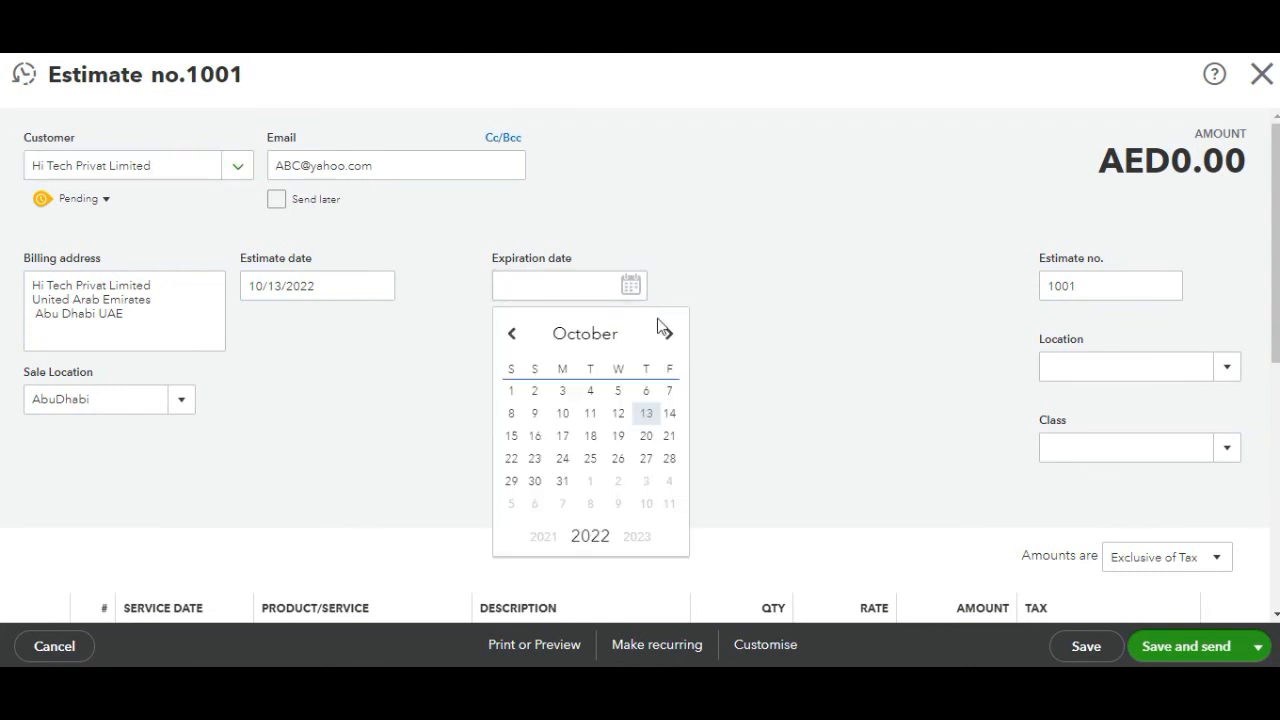
pyautogui.click(564, 484)
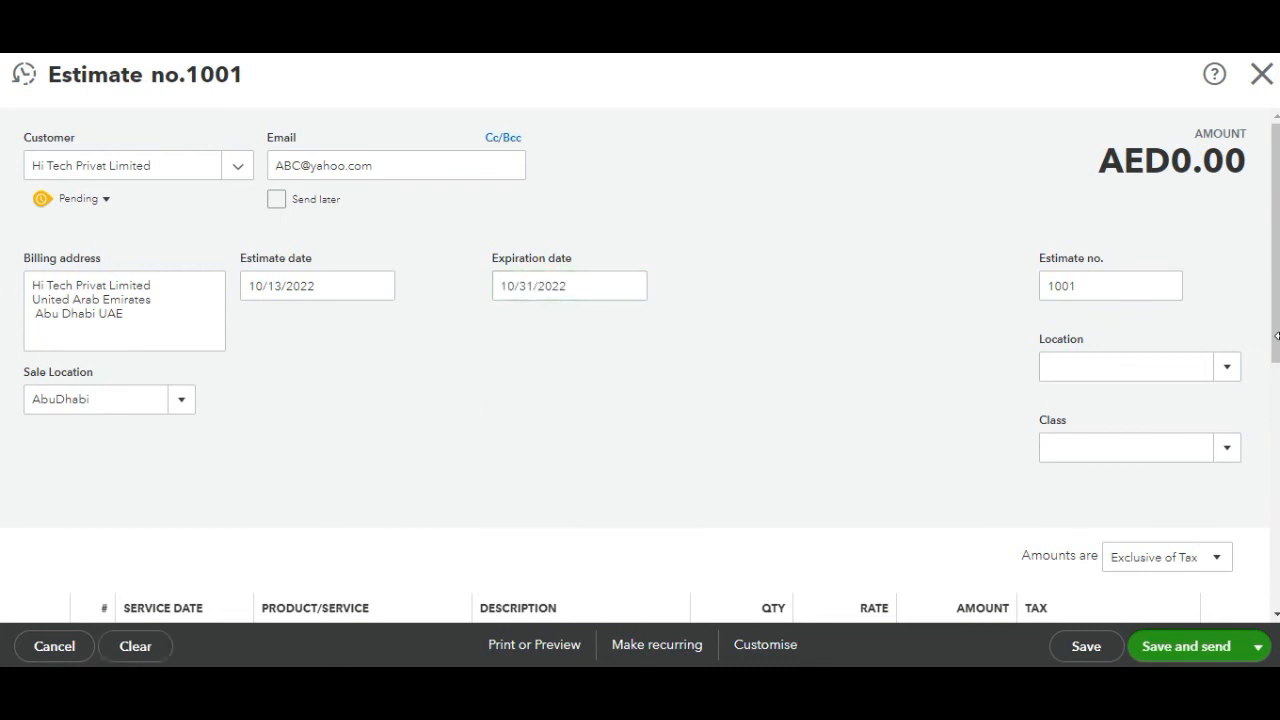
pyautogui.scroll(-1, 1277, 336)
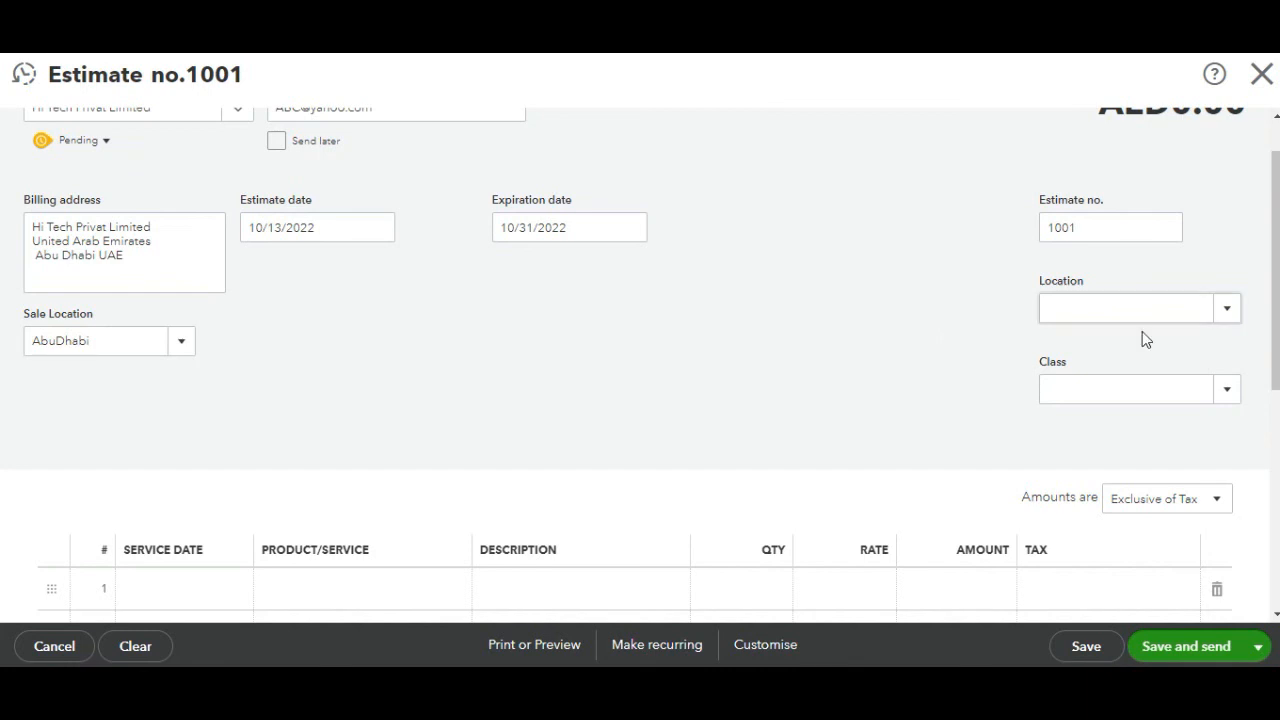
pyautogui.click(1228, 307)
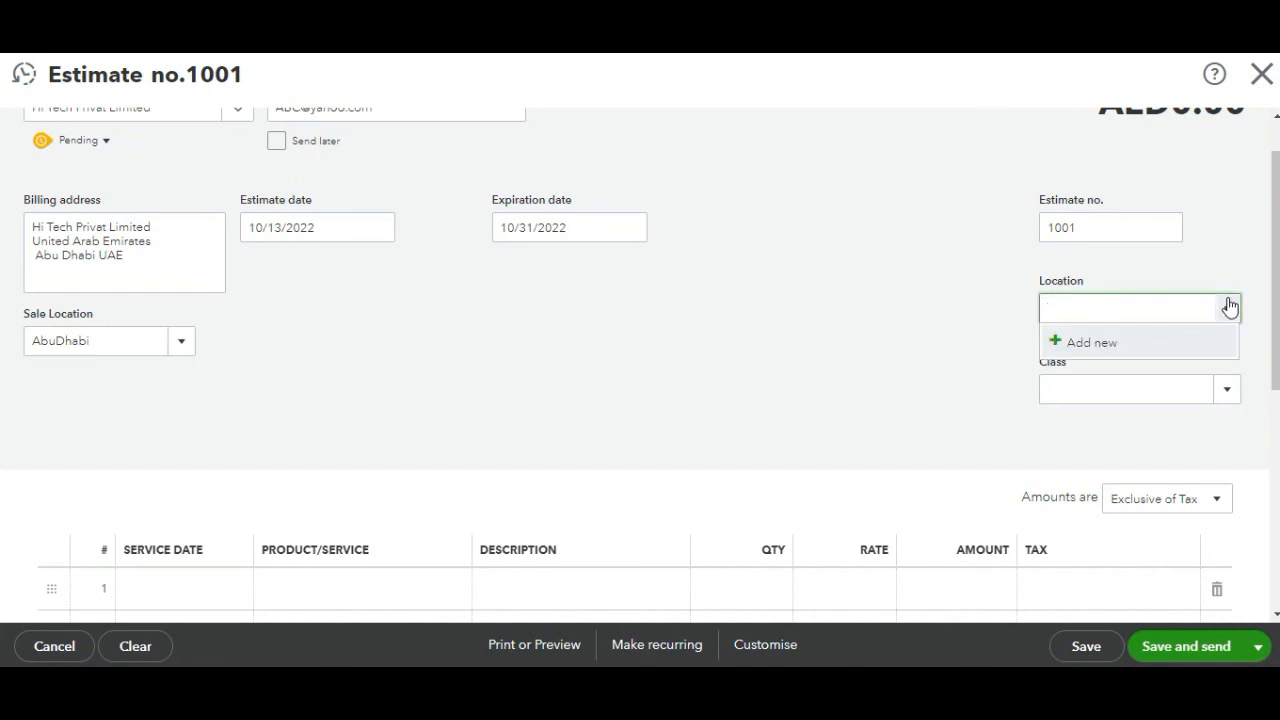
pyautogui.click(1228, 307)
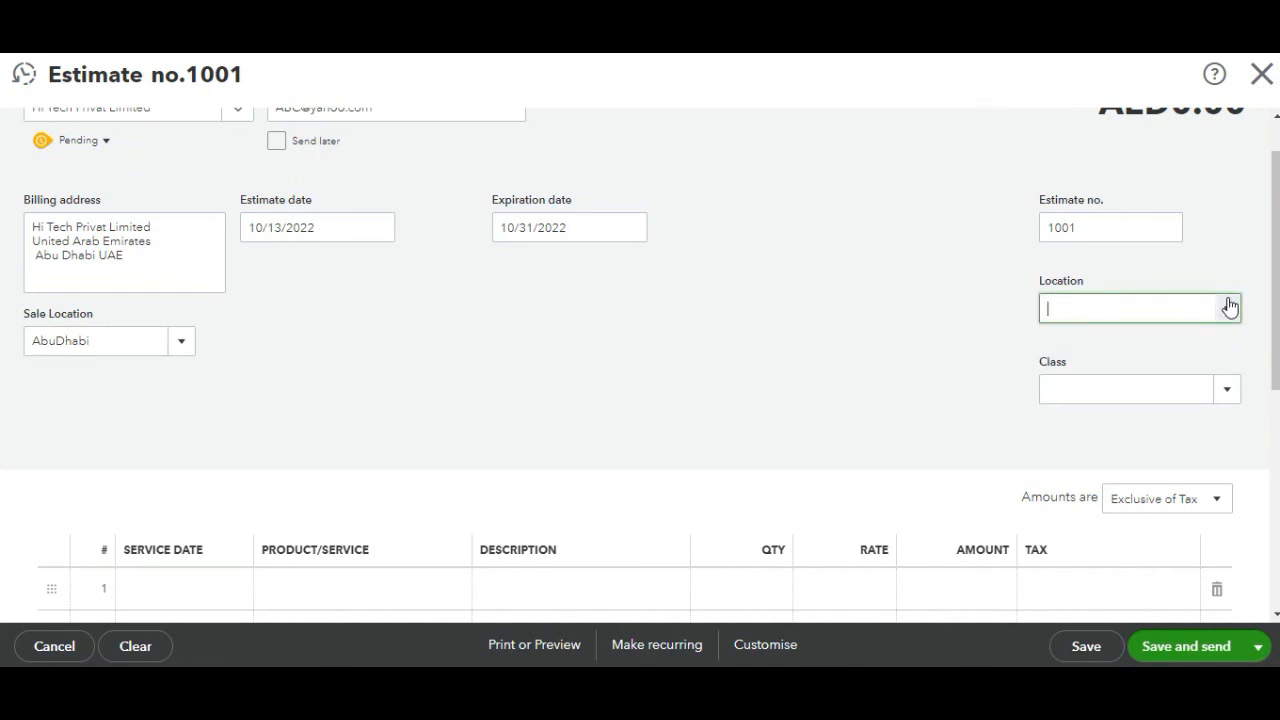
pyautogui.click(1226, 396)
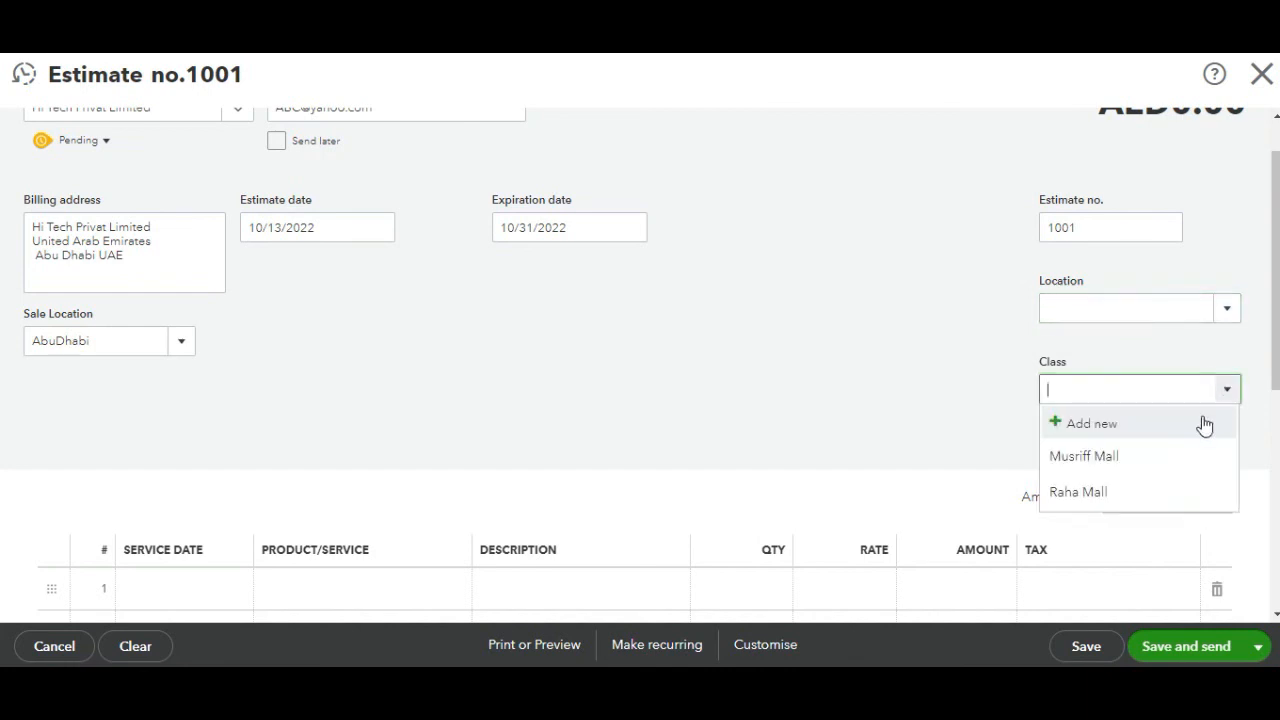
pyautogui.click(1091, 458)
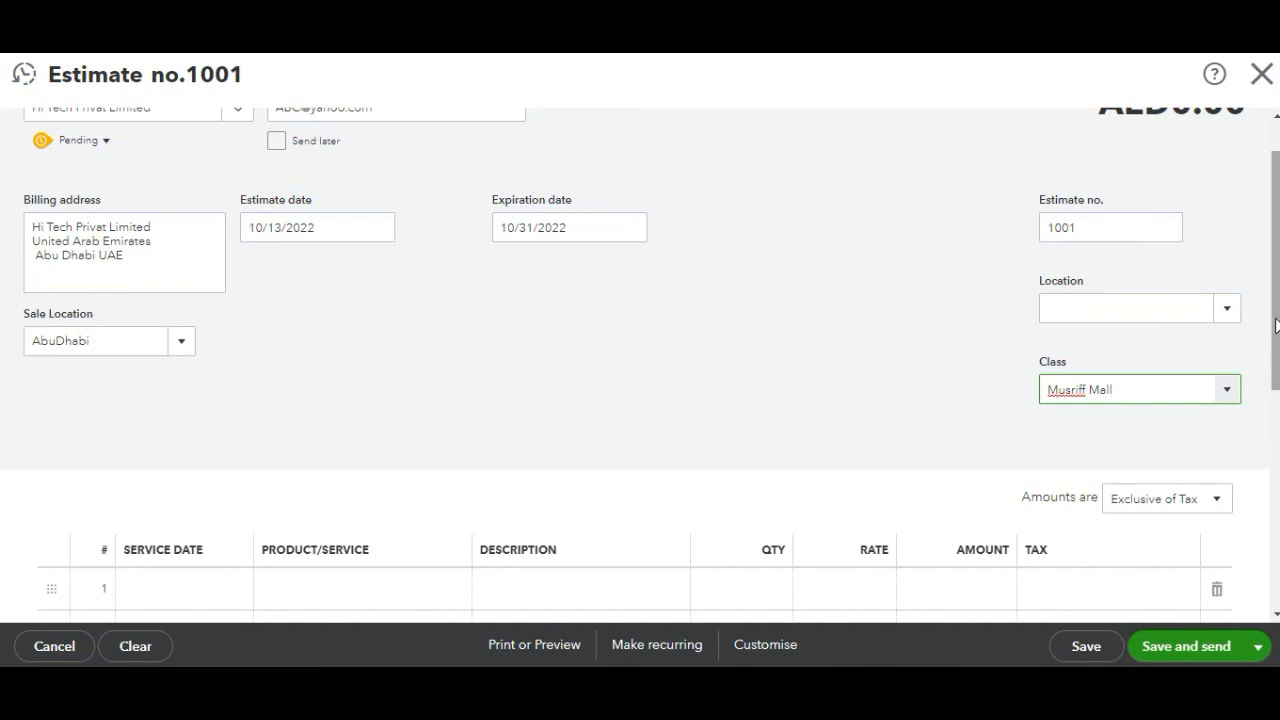
# Step: Fill the first estimate line with service date 10/18/2022 and the product/service IT Services
pyautogui.moveTo(1276, 319); pyautogui.dragTo(1277, 328)
pyautogui.moveTo(1277, 336); pyautogui.dragTo(1277, 298)
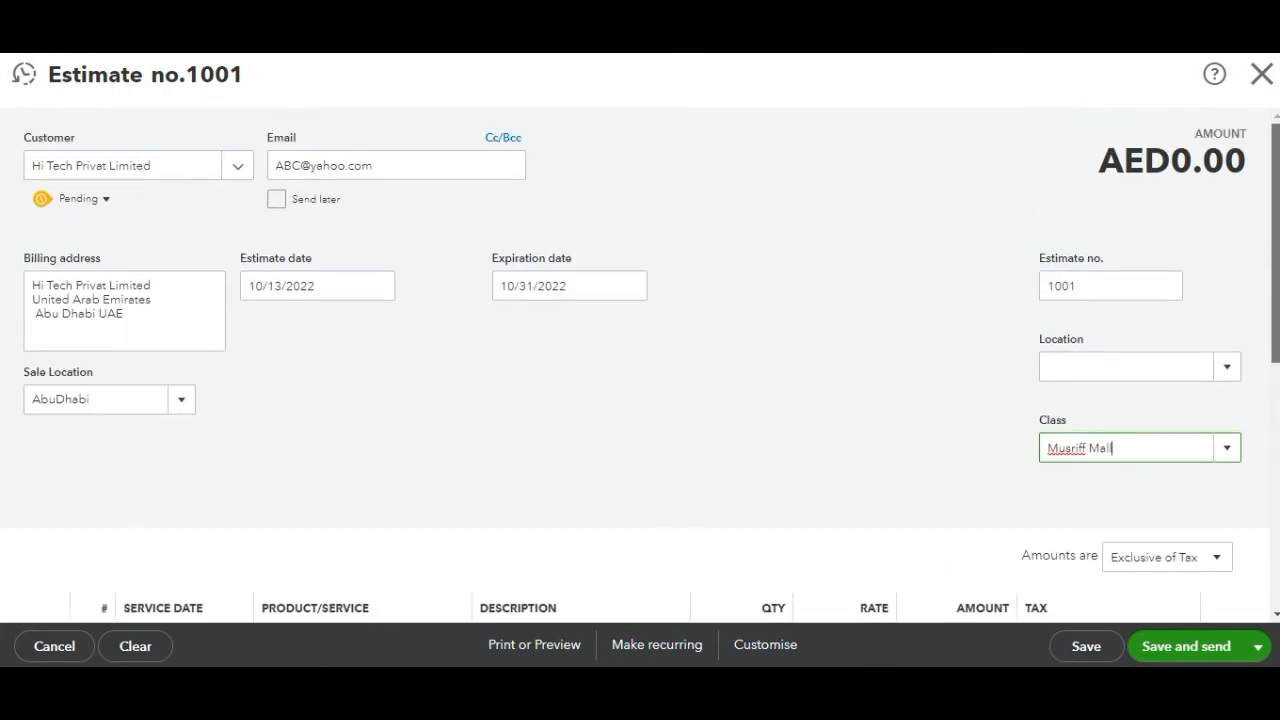
pyautogui.scroll(-4, 1210, 470)
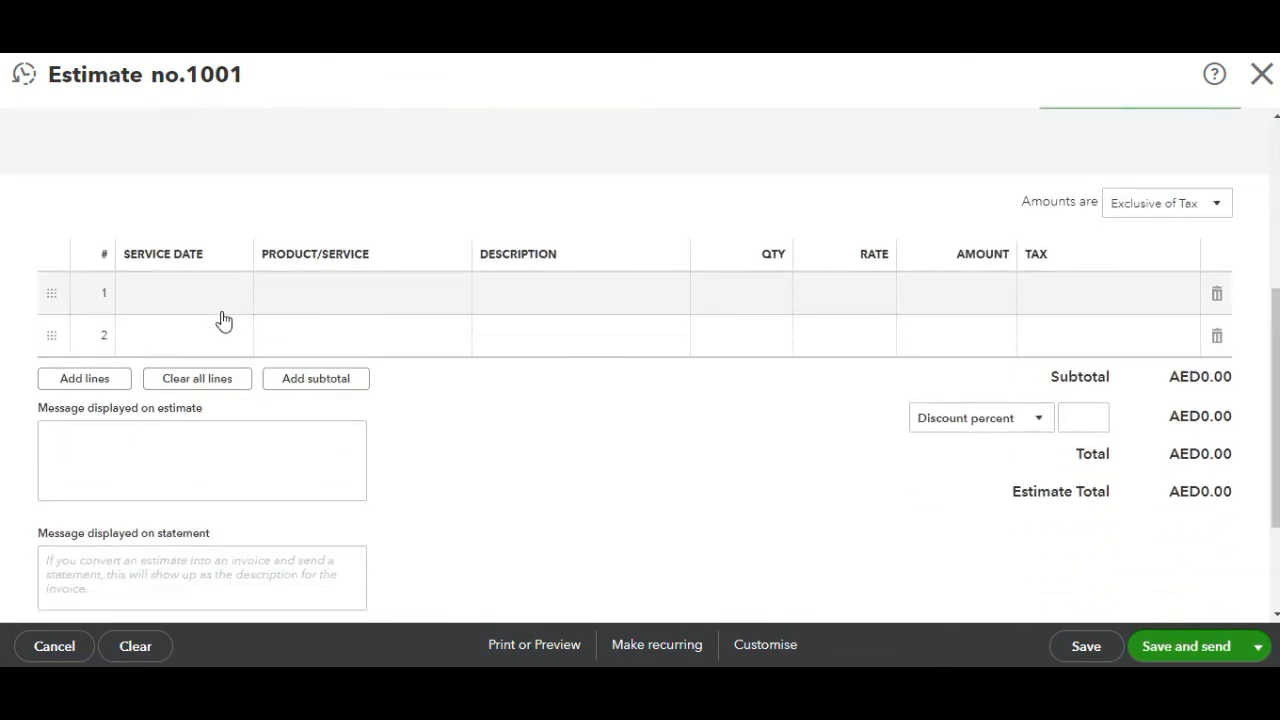
pyautogui.click(196, 291)
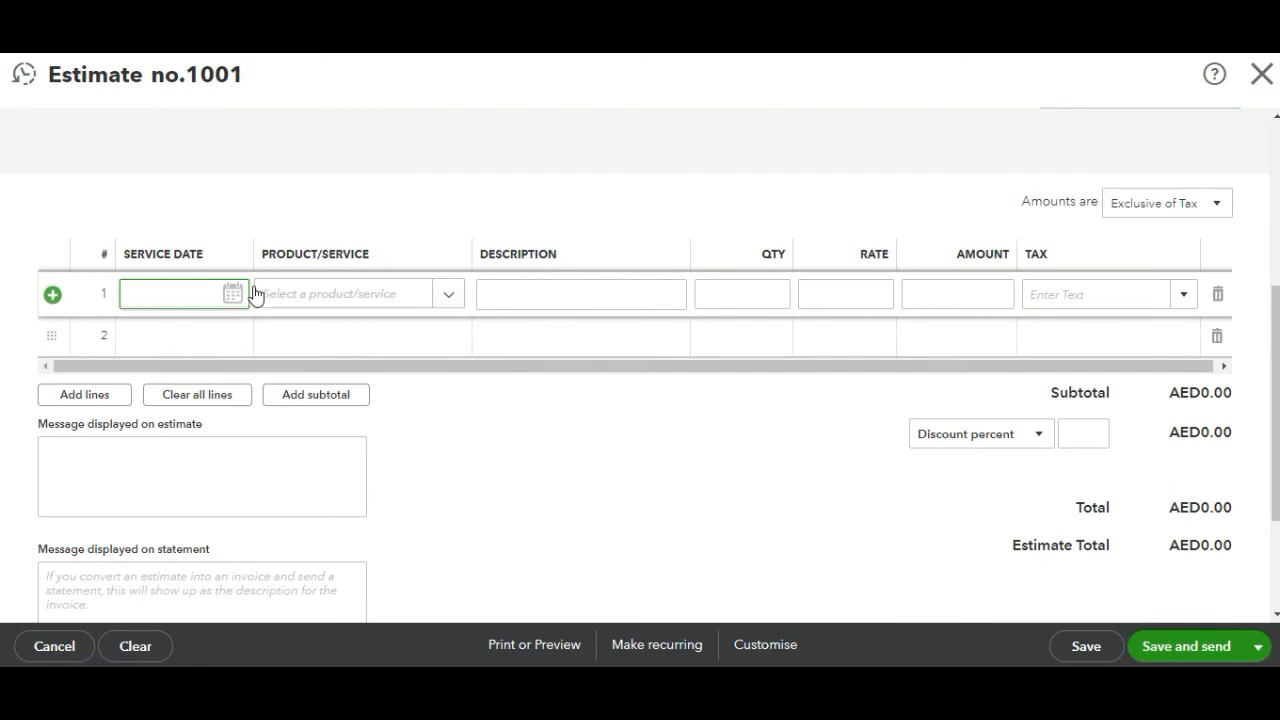
pyautogui.click(233, 296)
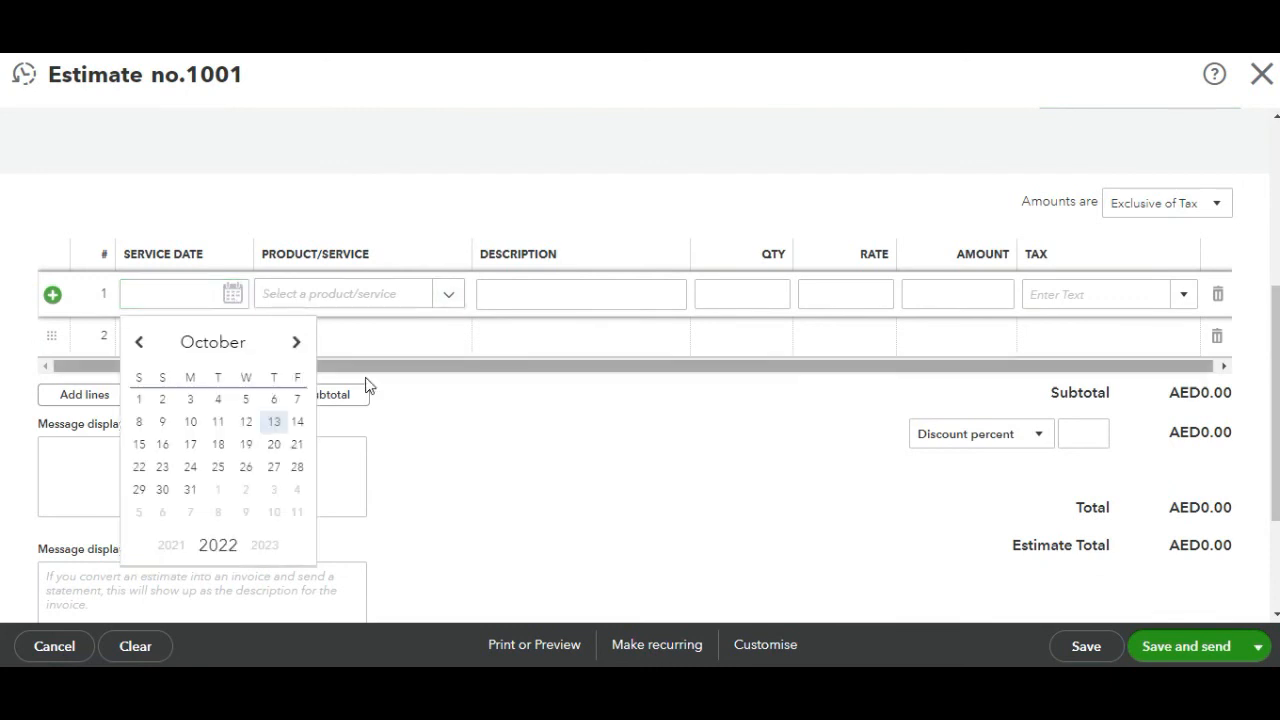
pyautogui.click(220, 445)
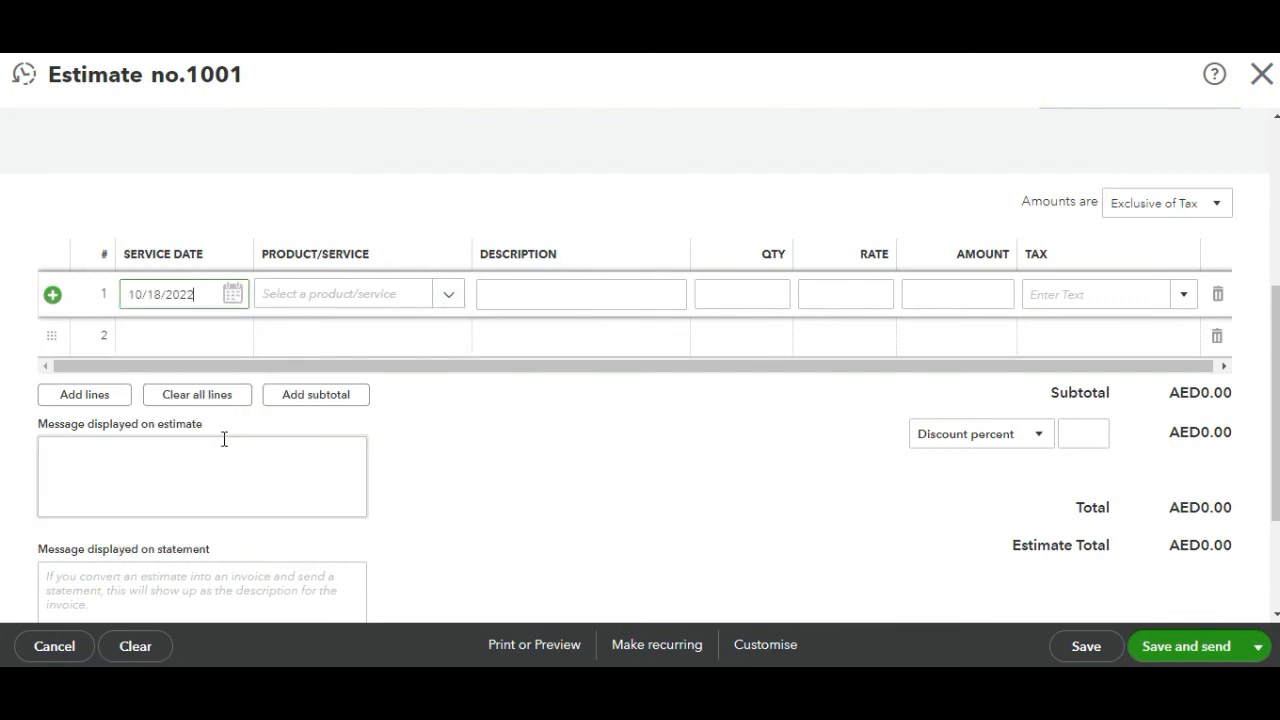
pyautogui.click(448, 300)
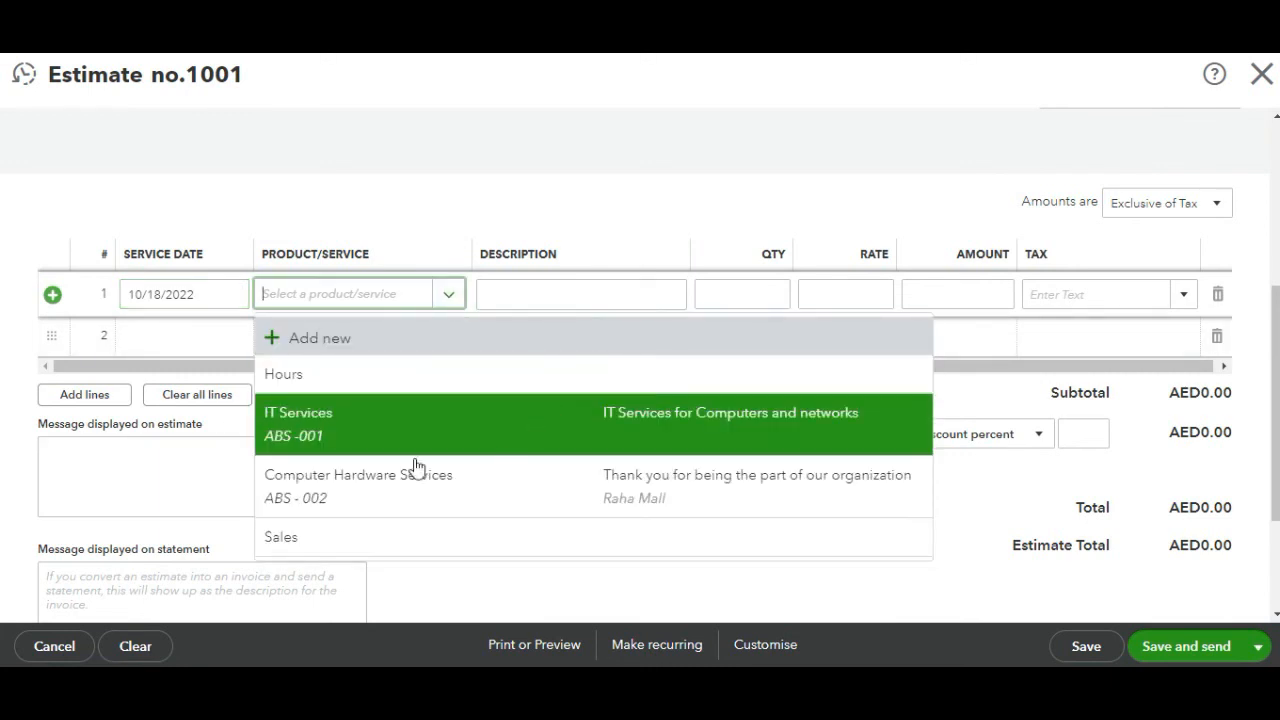
pyautogui.click(363, 432)
pyautogui.click(363, 432)
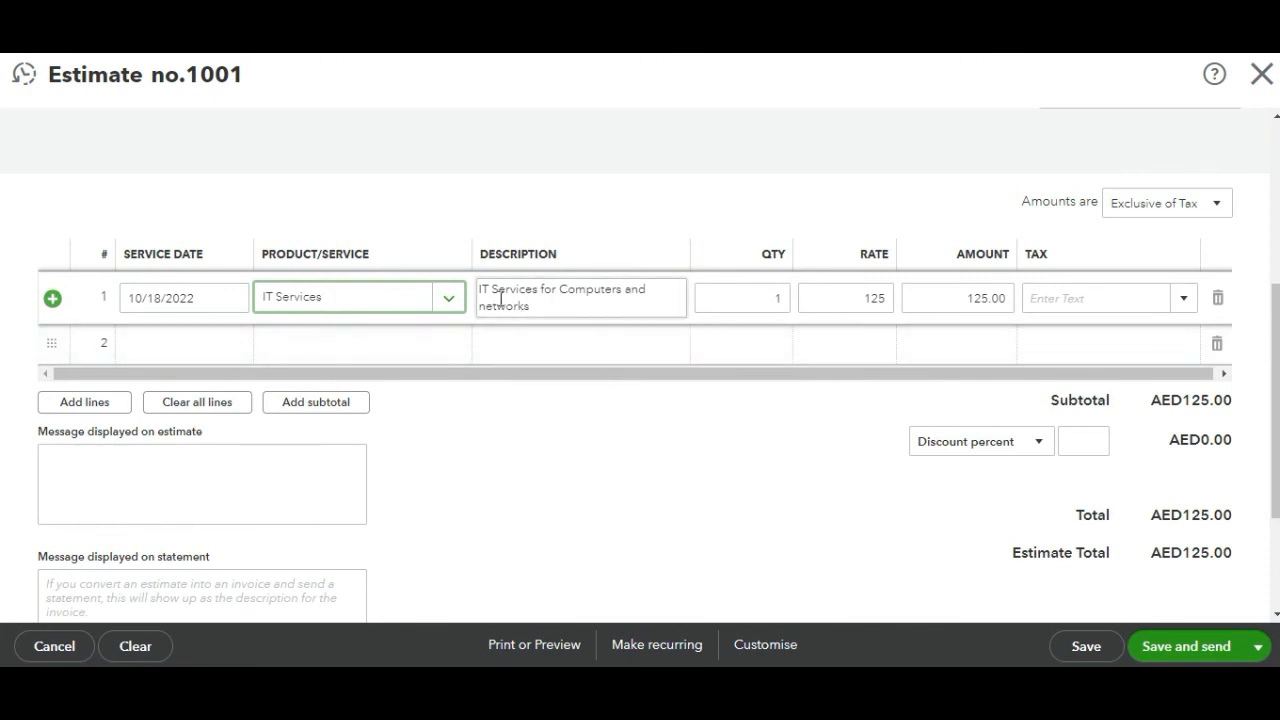
# Step: Set the quantity of the IT Services line to 6
pyautogui.moveTo(481, 289); pyautogui.dragTo(540, 309)
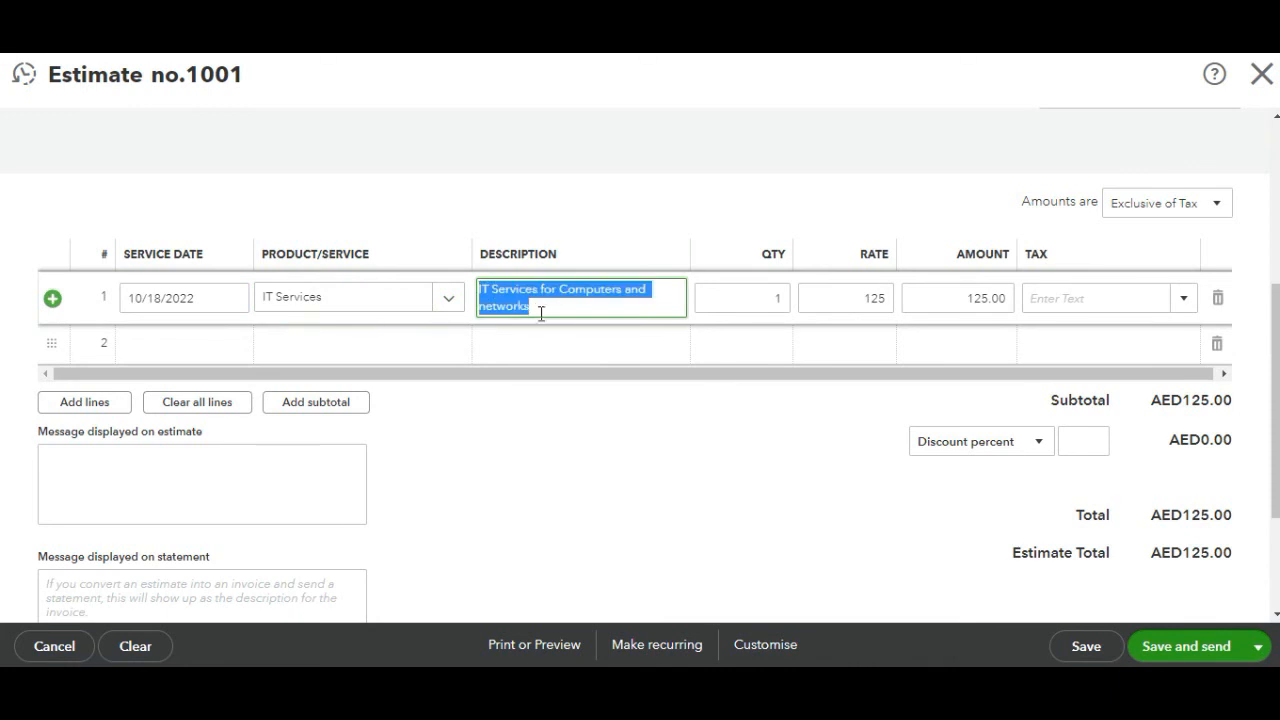
pyautogui.click(549, 303)
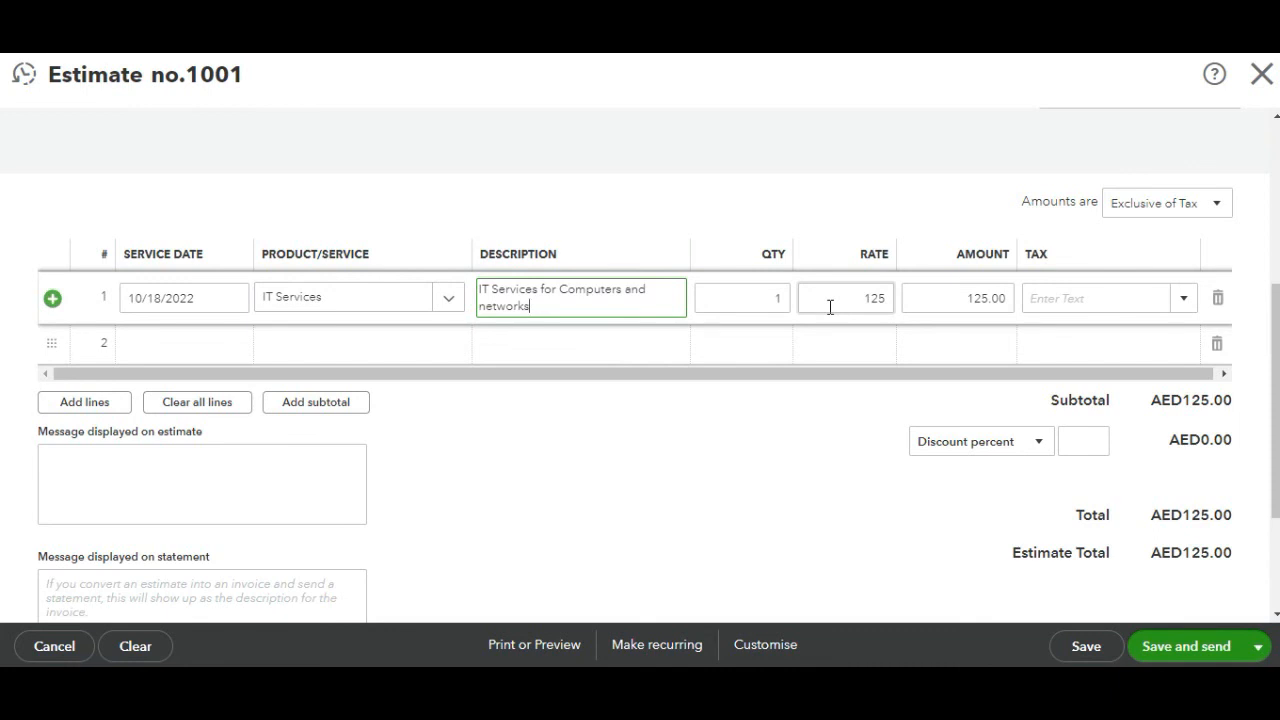
pyautogui.doubleClick(771, 298)
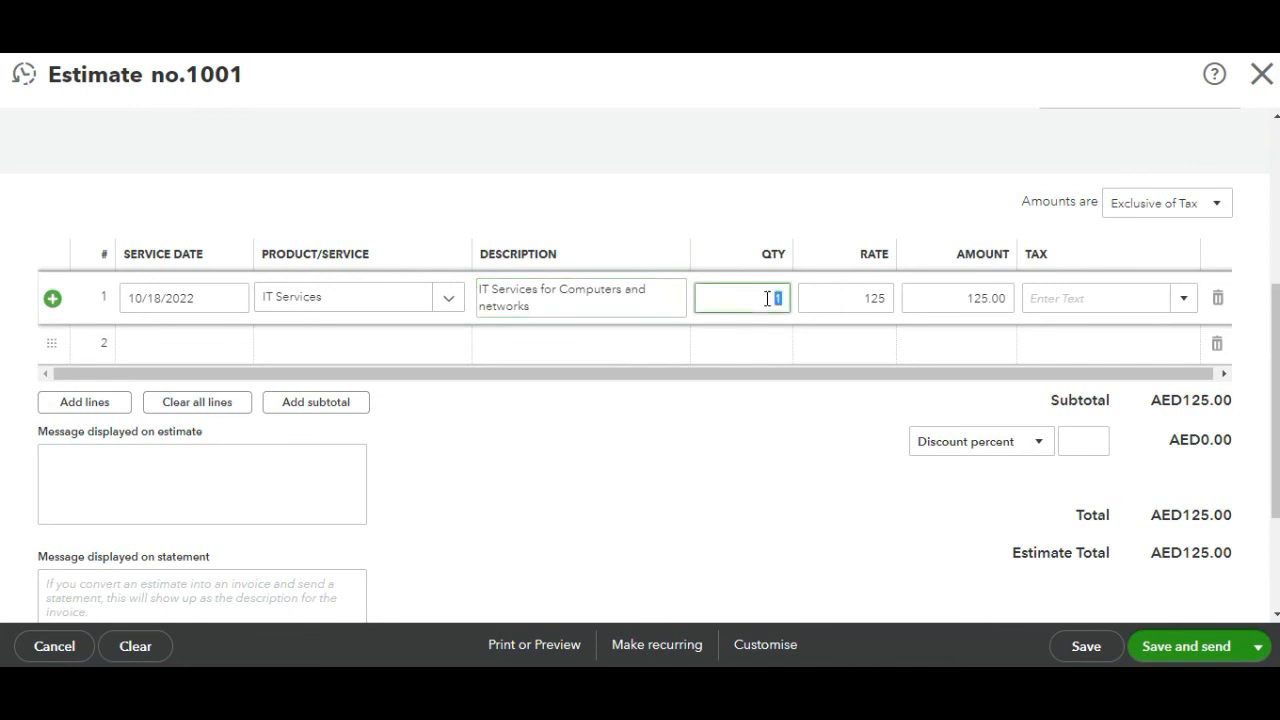
pyautogui.write('6')
pyautogui.click(741, 197)
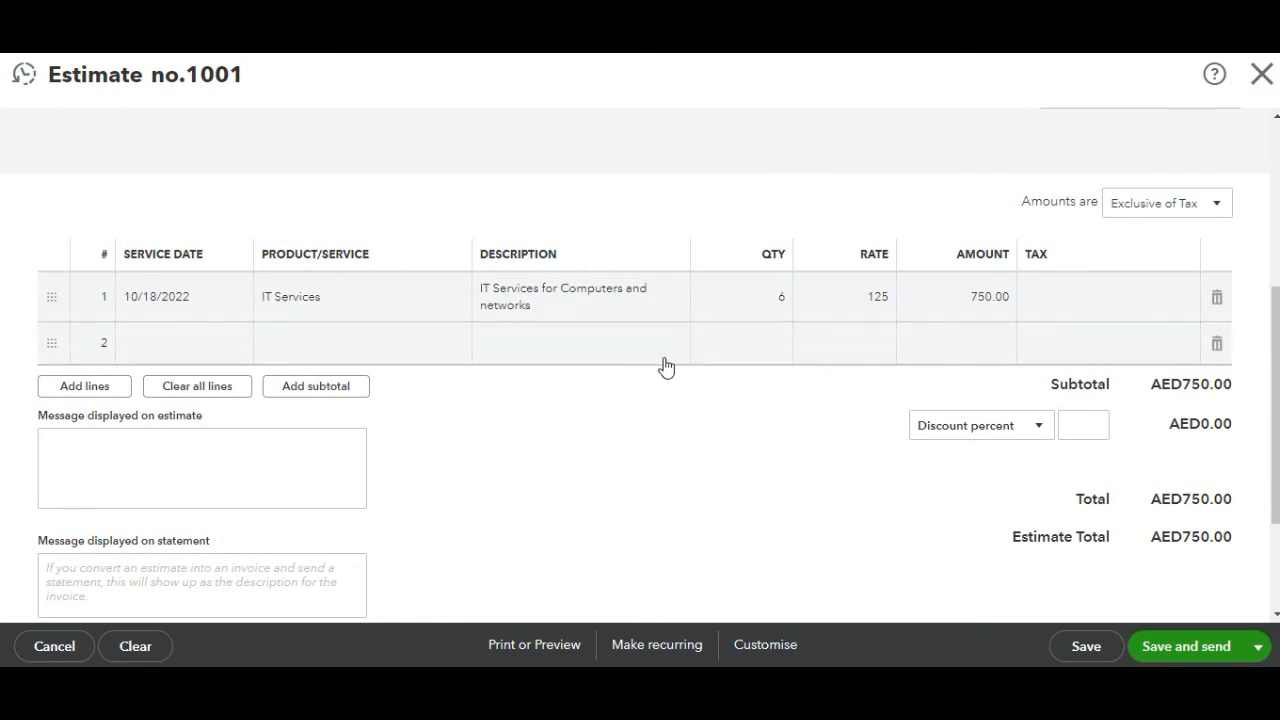
# Step: Fill the second estimate line with service date 10/18/2022 and the product/service Computer Hardware Services (ABS - 002)
pyautogui.click(216, 350)
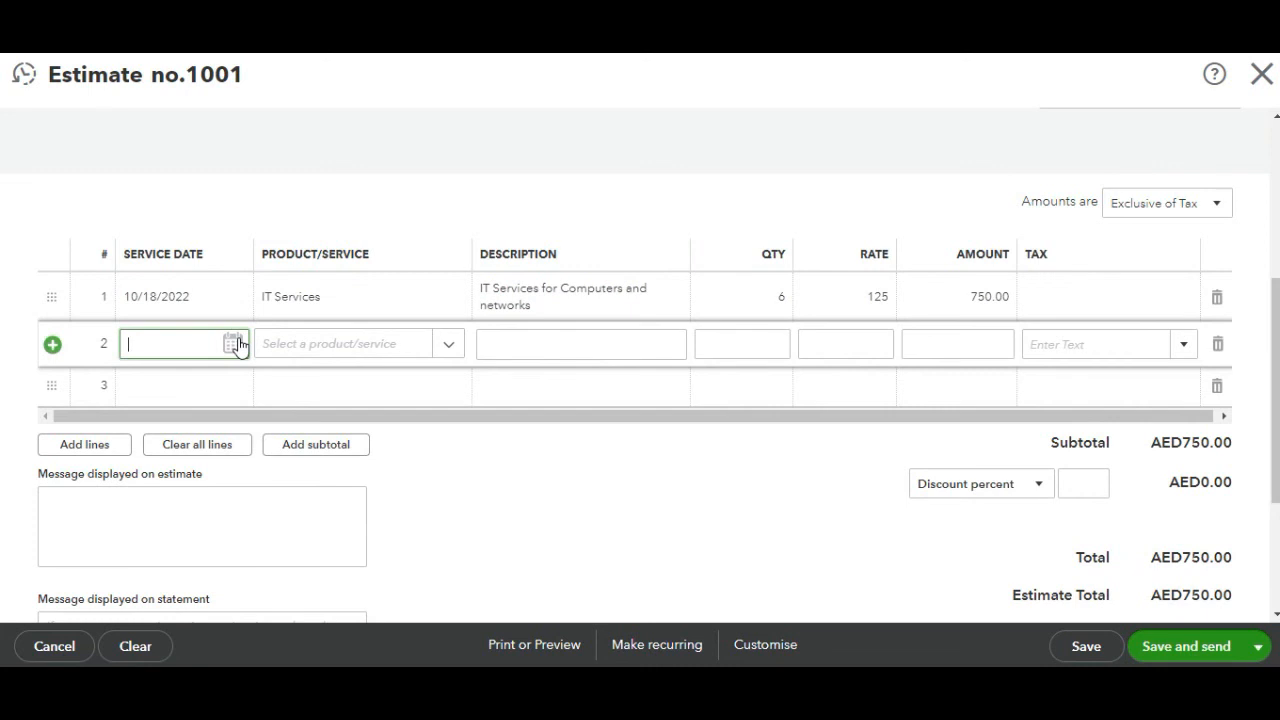
pyautogui.click(233, 344)
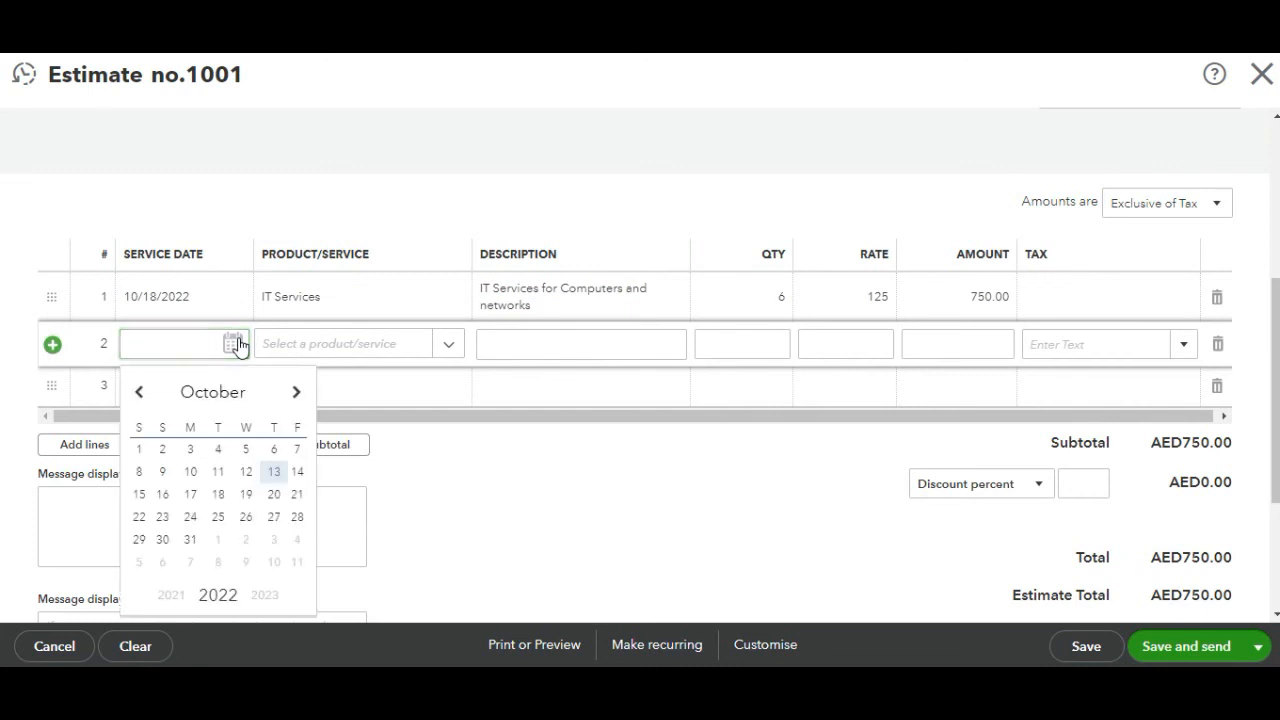
pyautogui.click(218, 494)
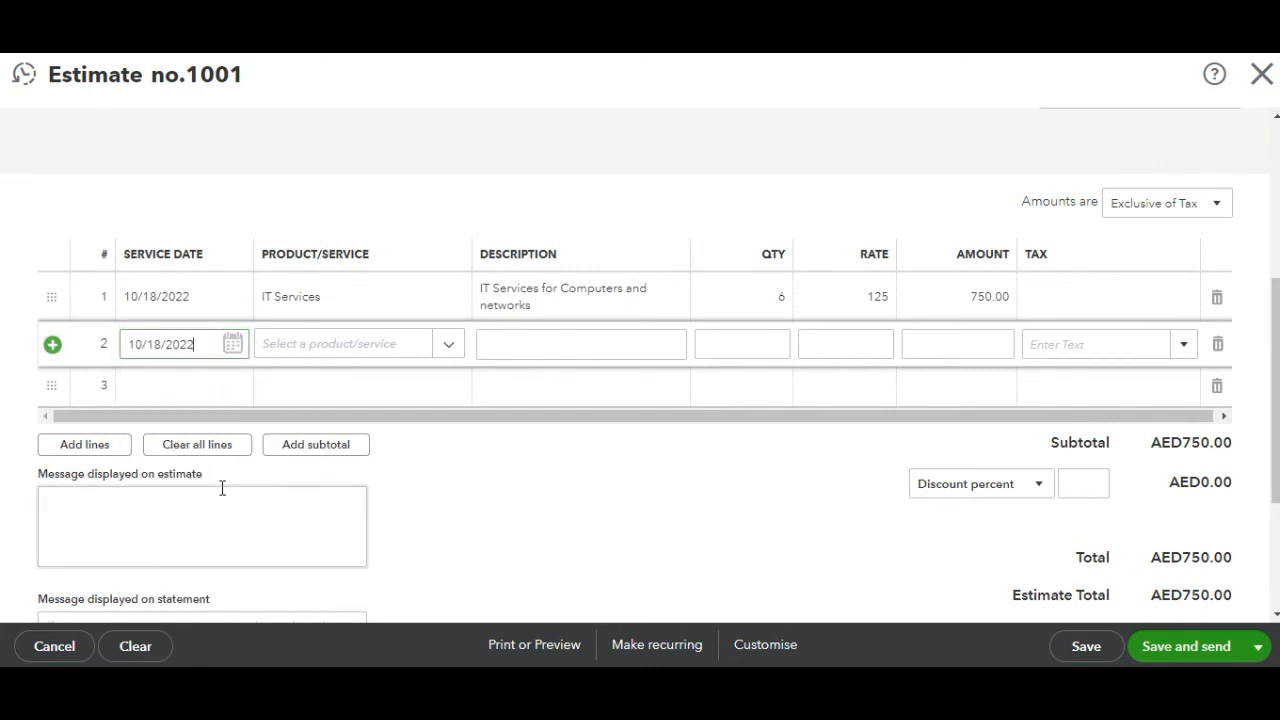
pyautogui.click(450, 346)
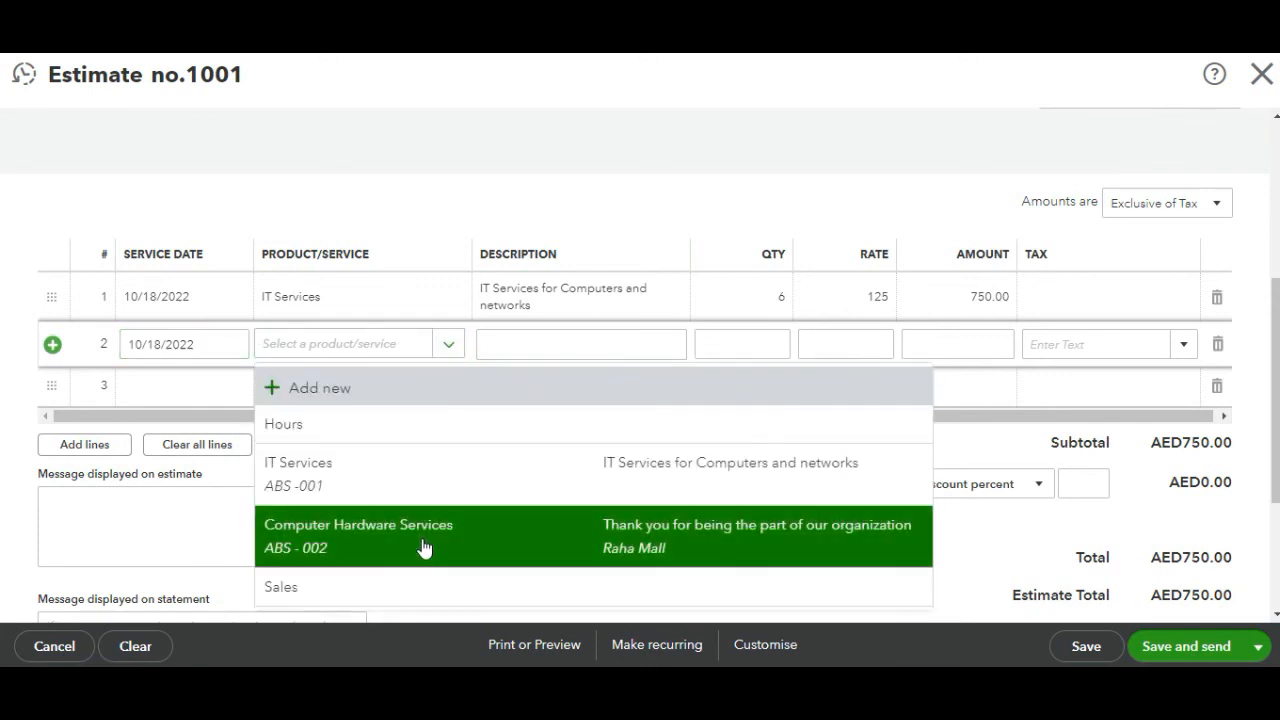
pyautogui.click(423, 545)
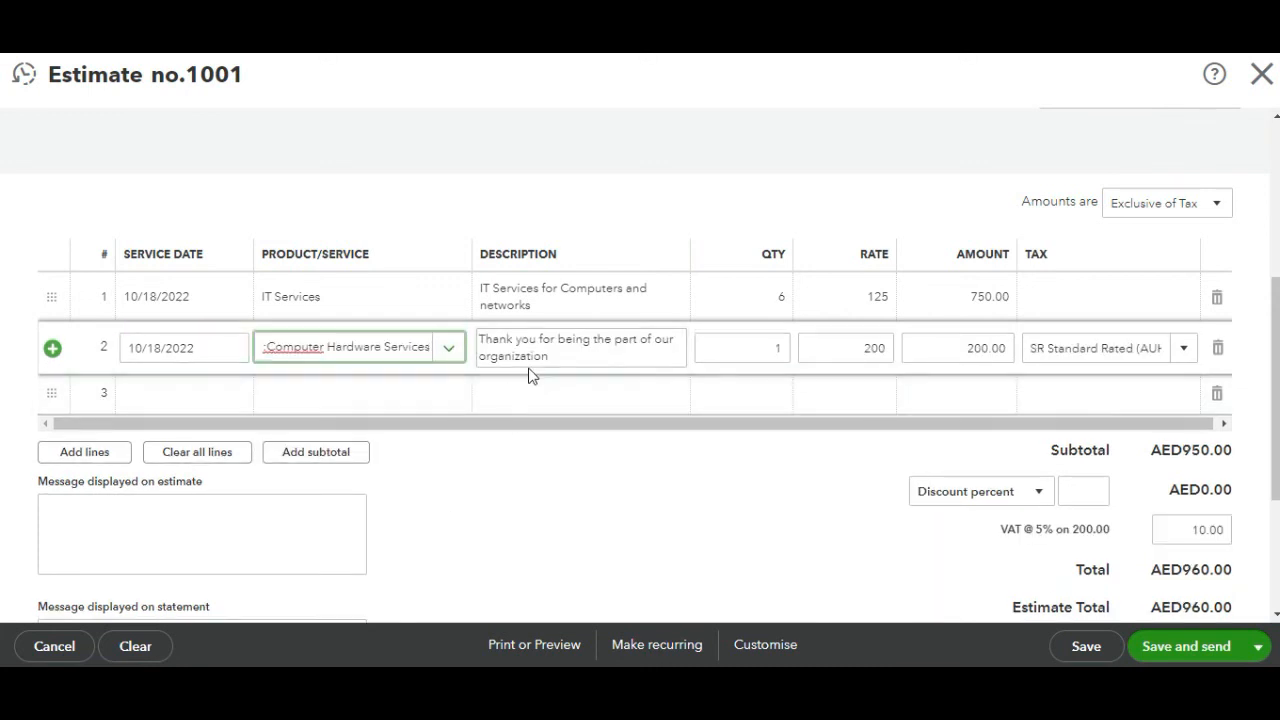
# Step: Replace the second line's description with a copy of the first line's text, "IT Services for Computers and networks"
pyautogui.click(563, 357)
pyautogui.press('BackSpace')
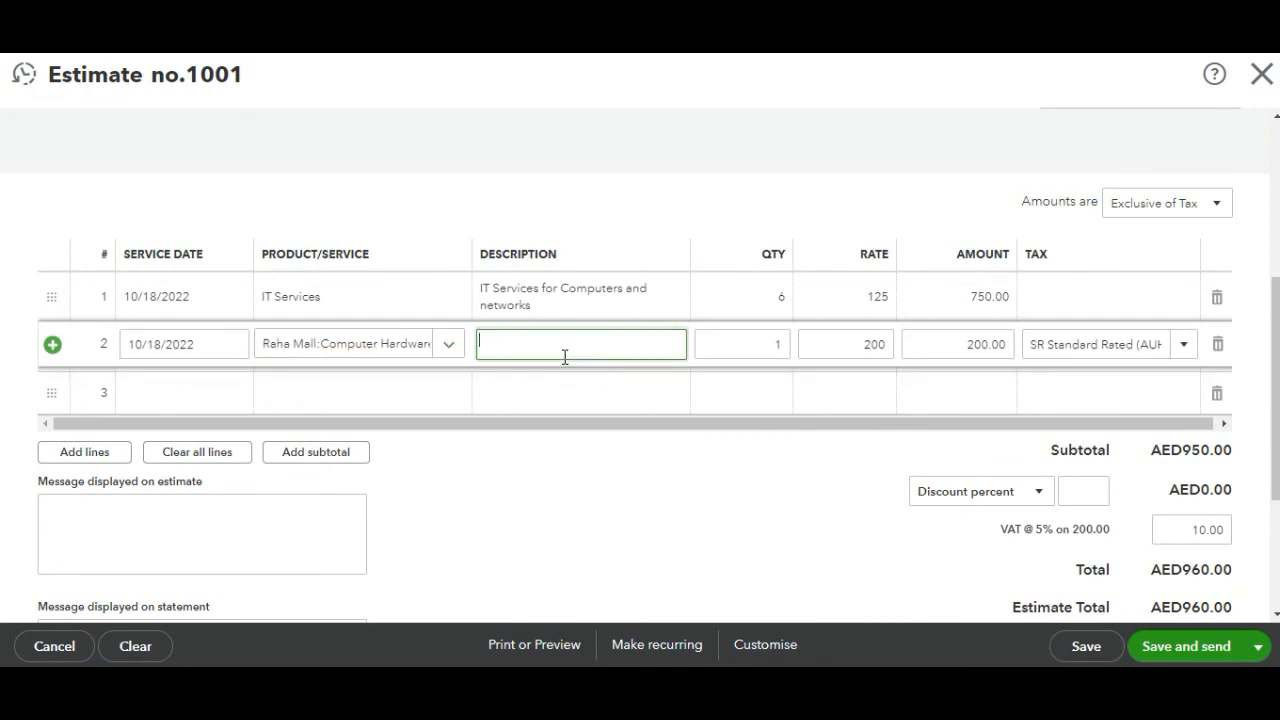
pyautogui.click(538, 305)
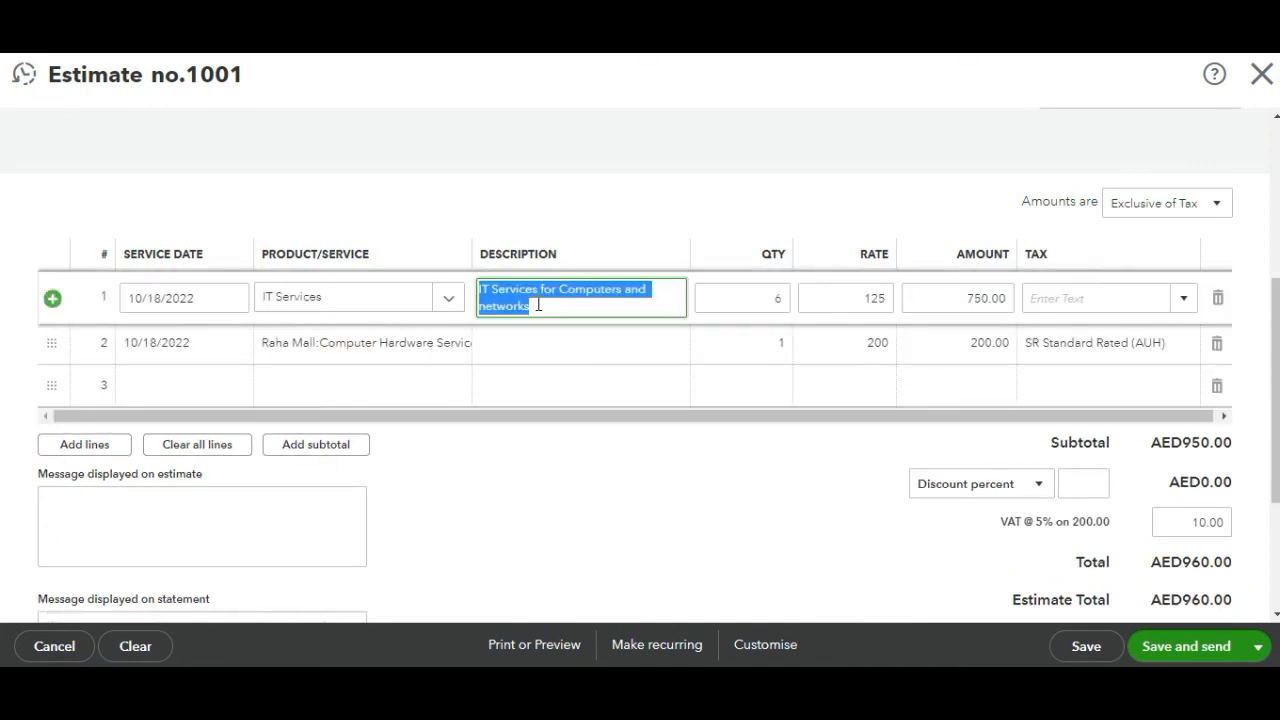
pyautogui.hotkey('ctrl', 'c')
pyautogui.click(543, 342)
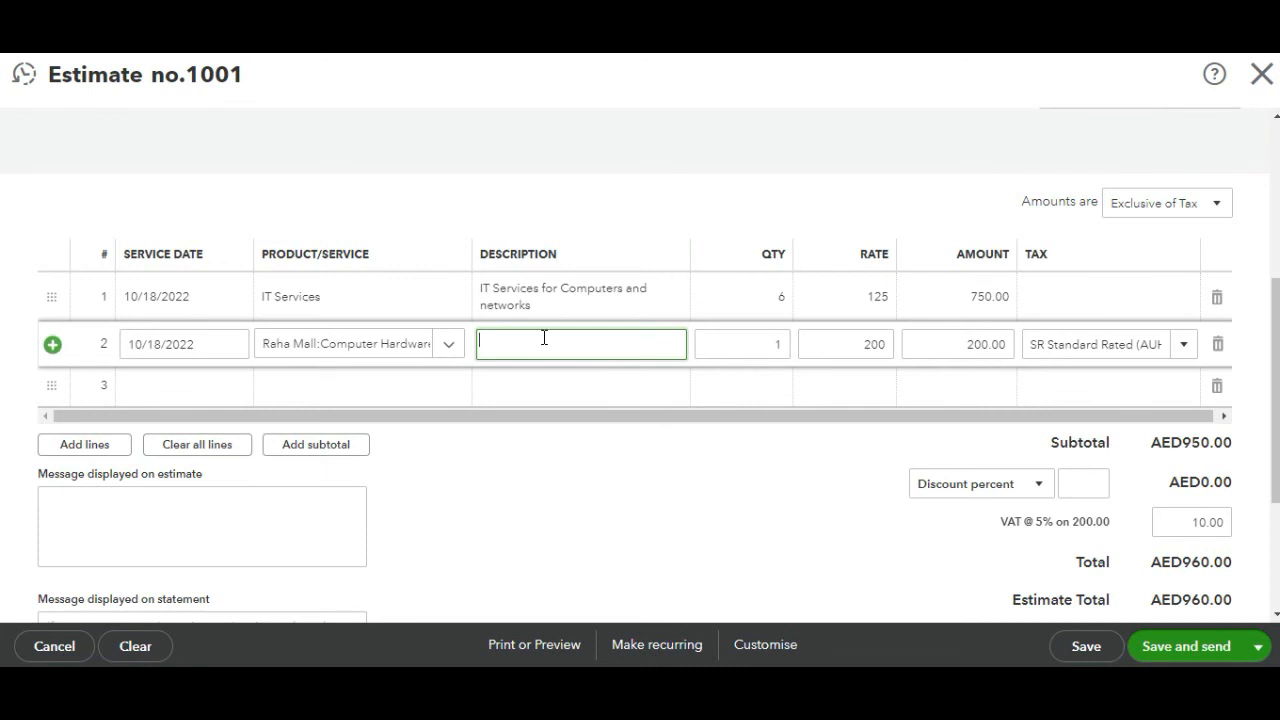
pyautogui.hotkey('ctrl', 'v')
# Step: Set the quantity of the Computer Hardware Services line to 5
pyautogui.click(742, 346)
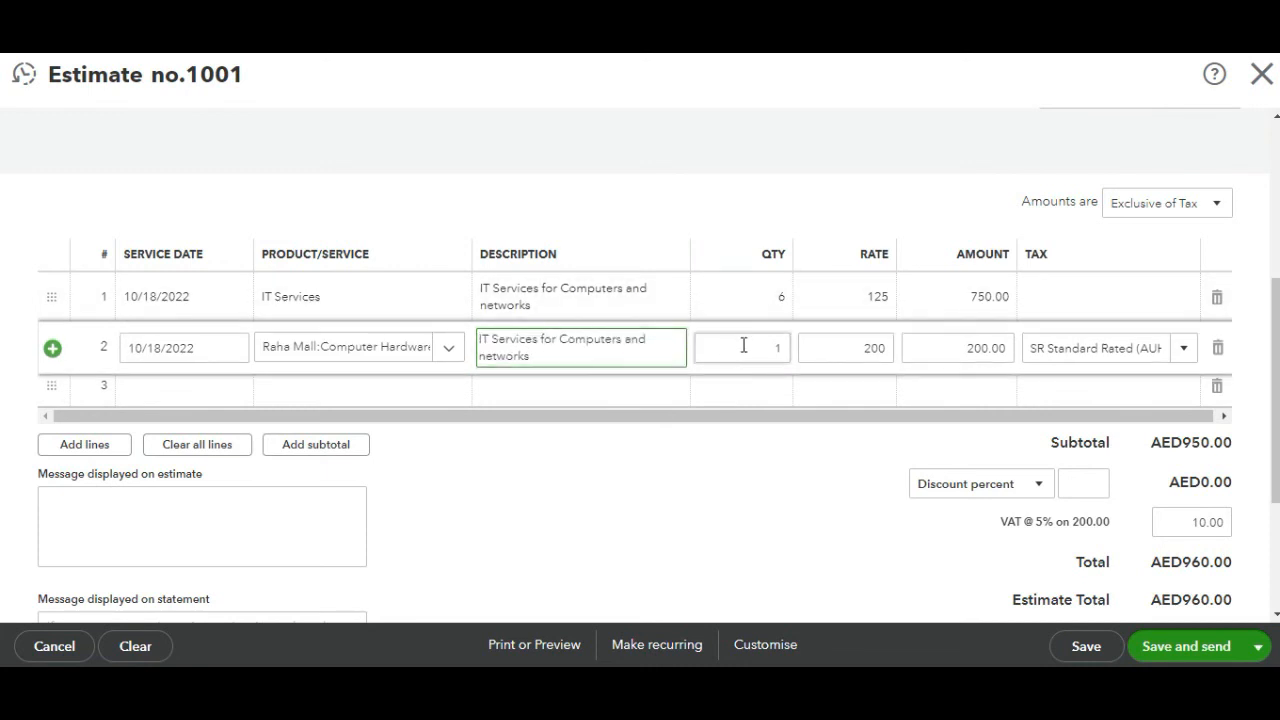
pyautogui.doubleClick(743, 346)
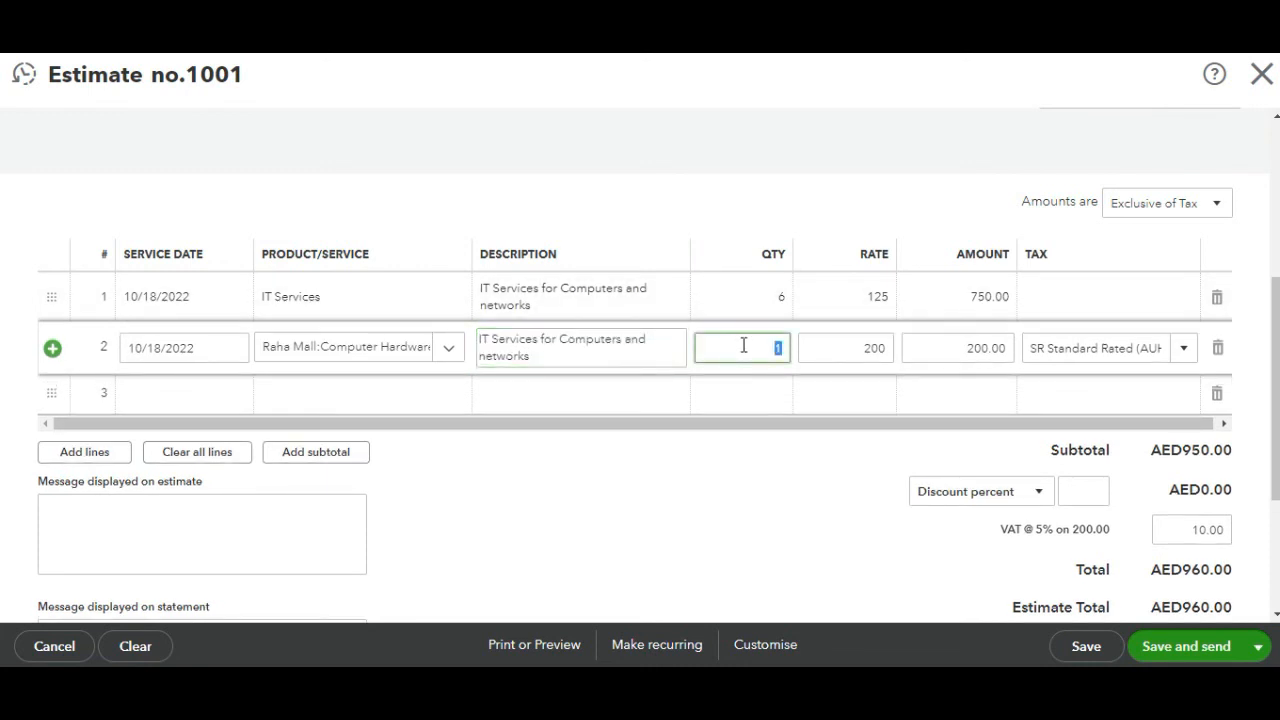
pyautogui.write('5')
pyautogui.click(716, 171)
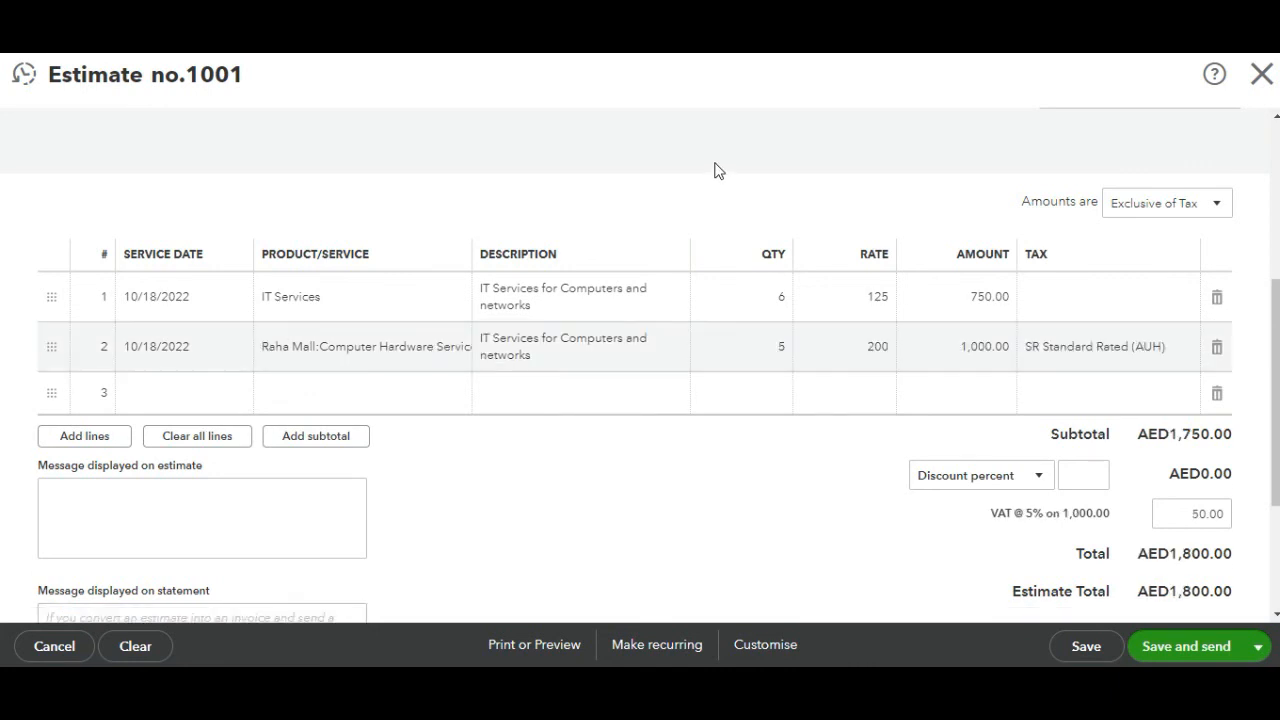
# Step: Set the tax of the IT Services line to SR Standard Rated (AUH) (5%)
pyautogui.click(1105, 300)
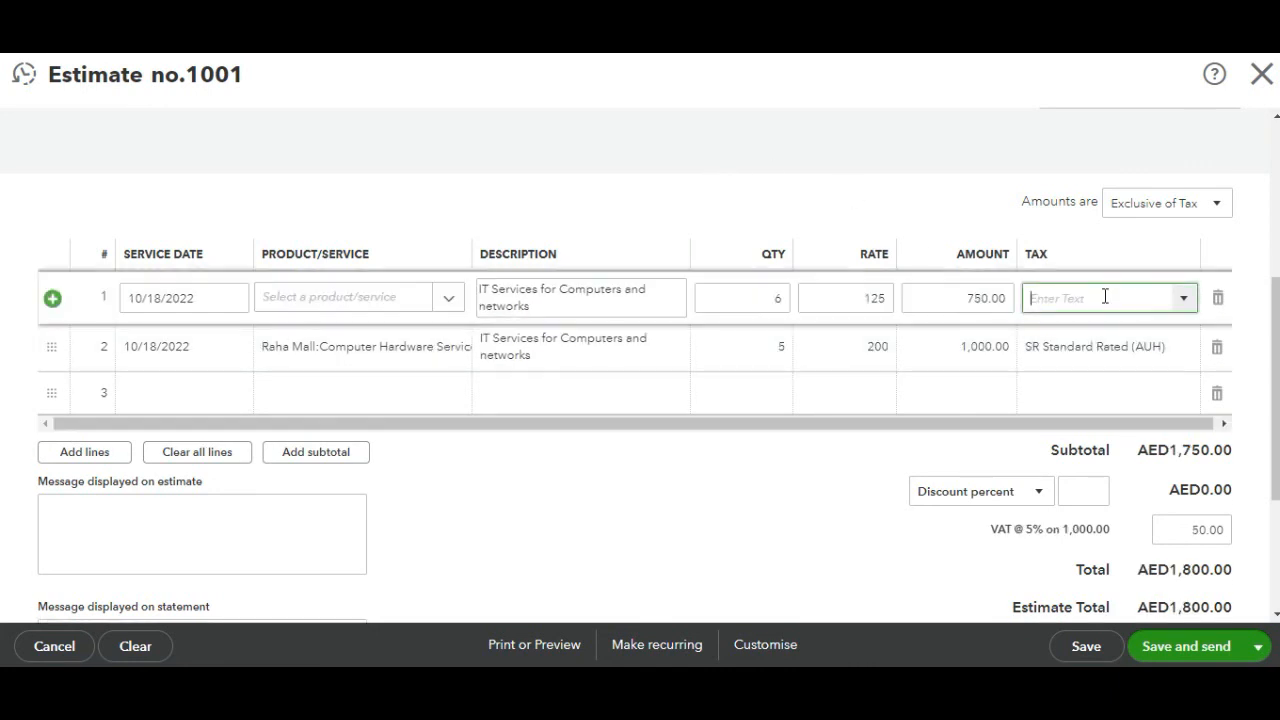
pyautogui.click(1183, 299)
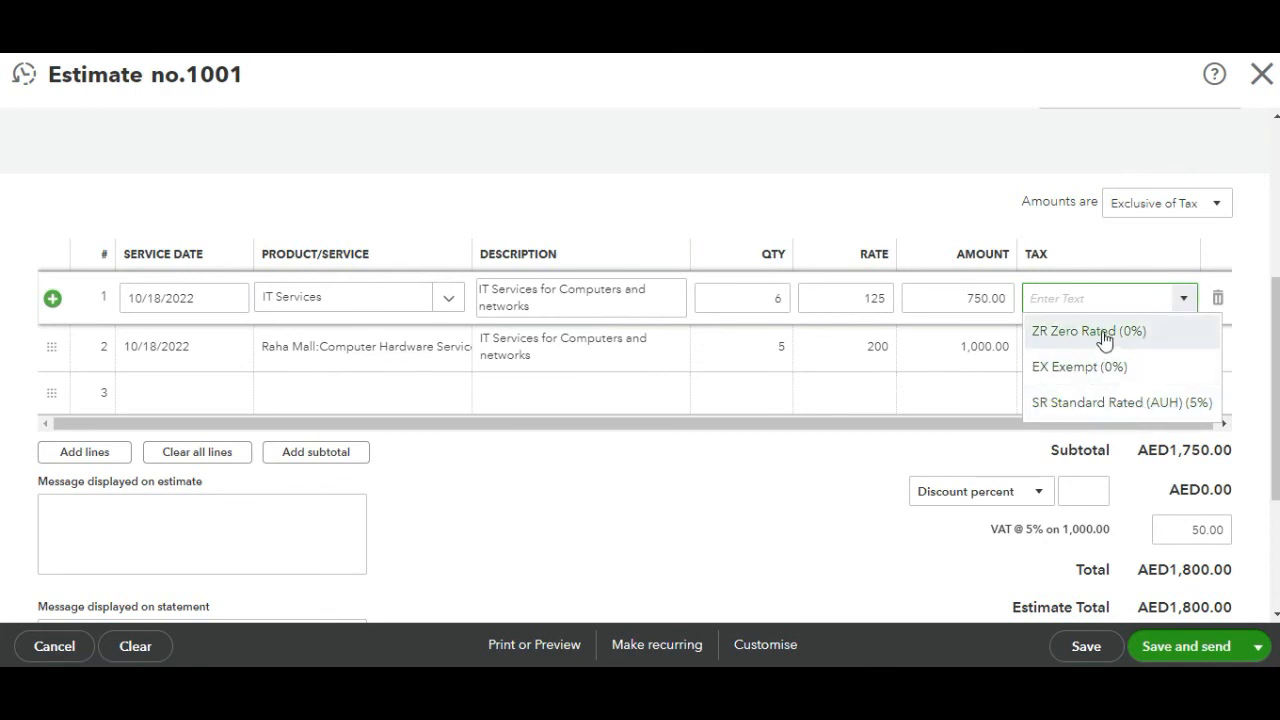
pyautogui.click(1138, 403)
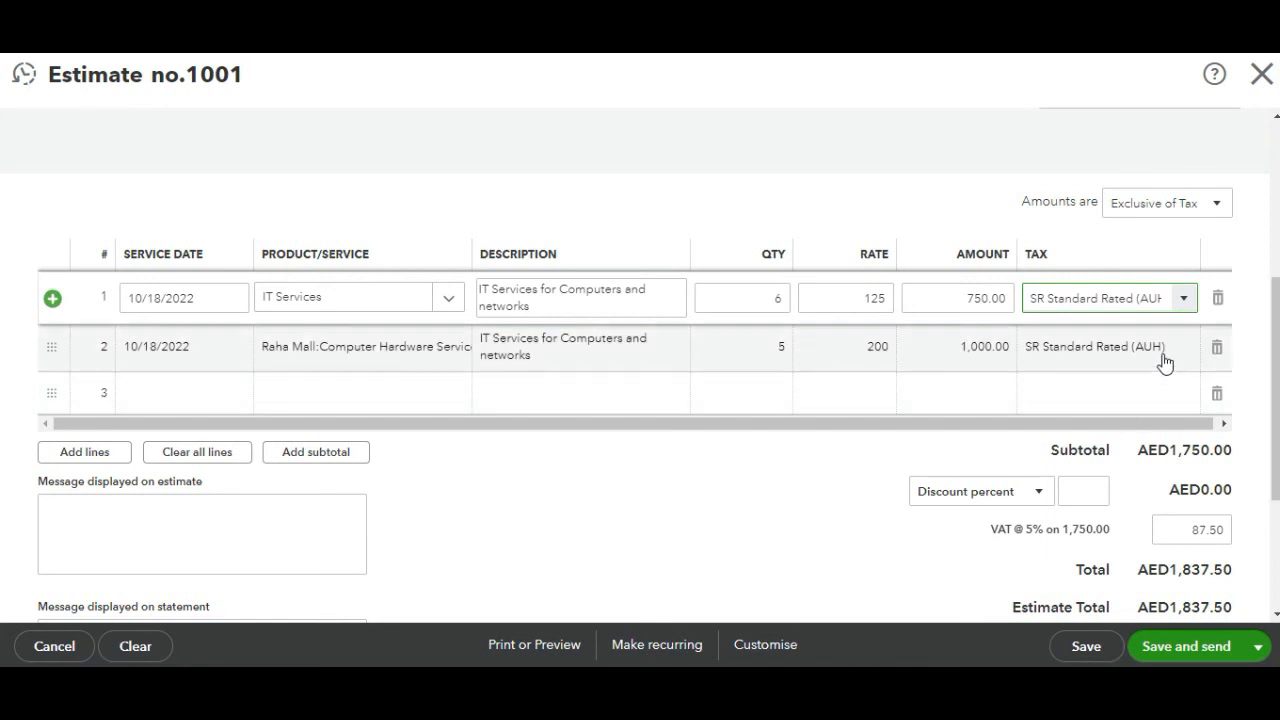
pyautogui.click(1177, 348)
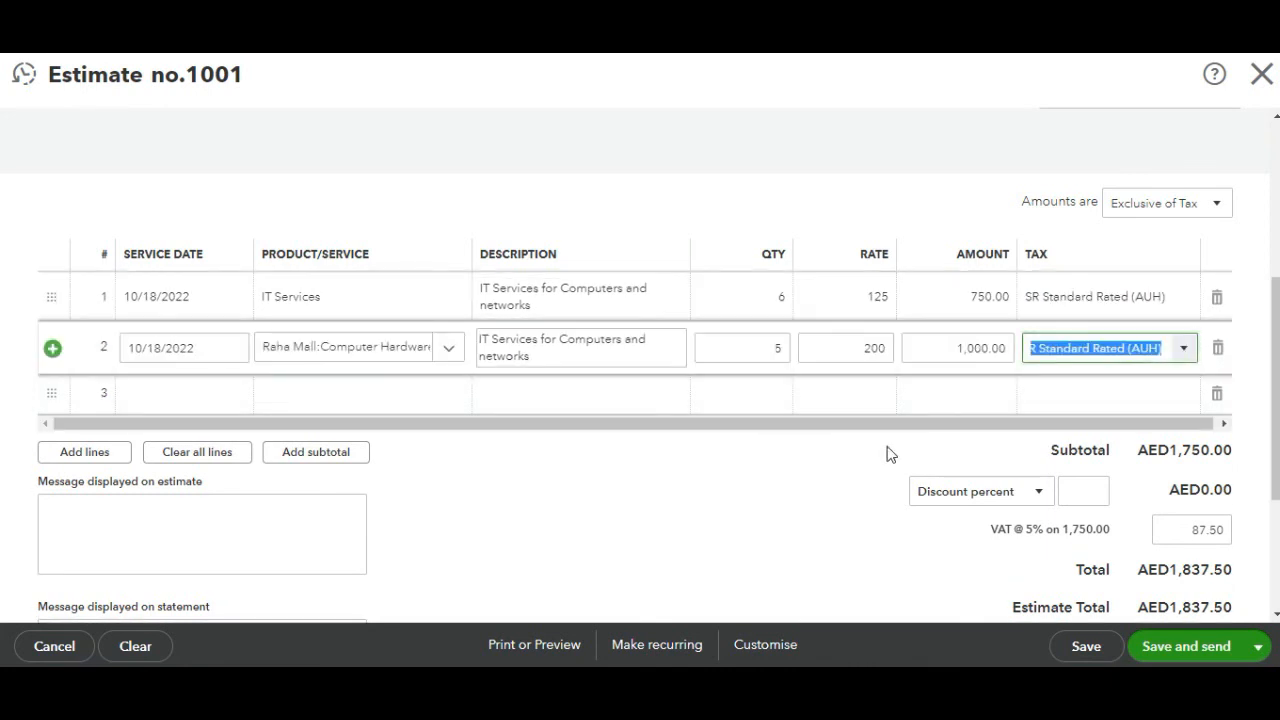
pyautogui.click(763, 460)
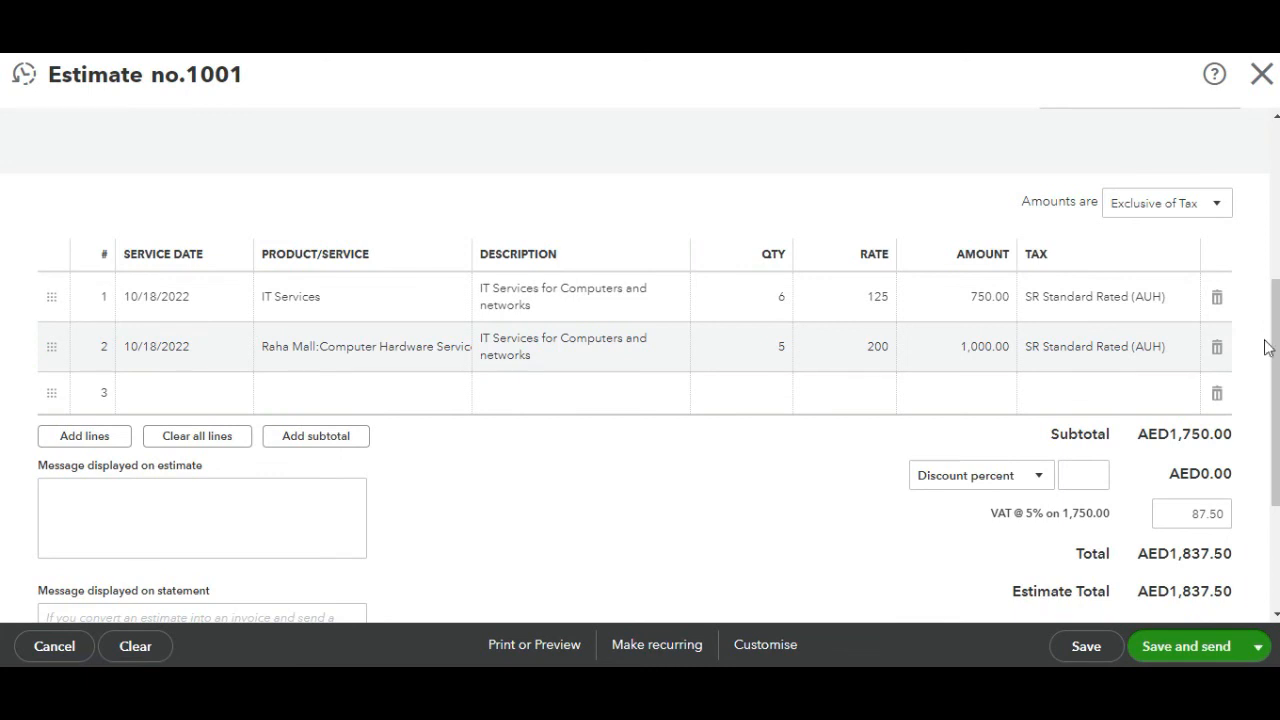
# Step: Apply a 10 percent discount to the estimate
pyautogui.moveTo(1276, 392); pyautogui.dragTo(1276, 453)
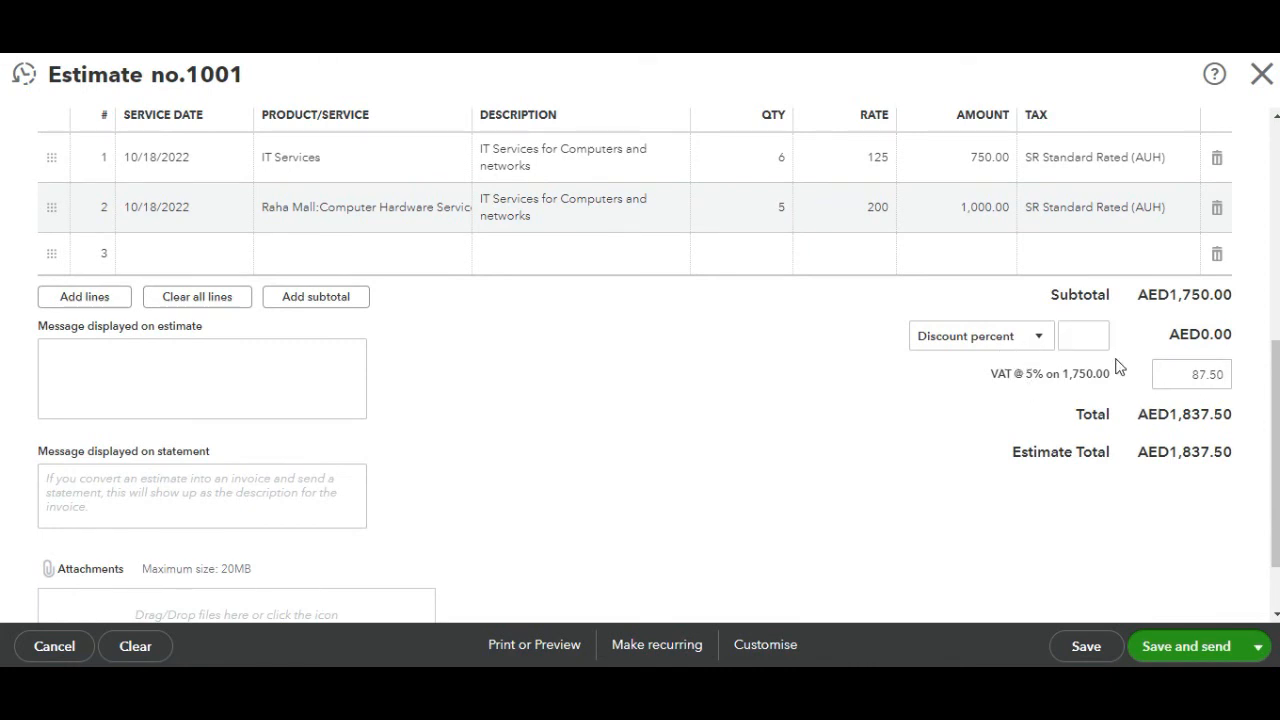
pyautogui.click(1093, 335)
pyautogui.write('10')
pyautogui.click(737, 391)
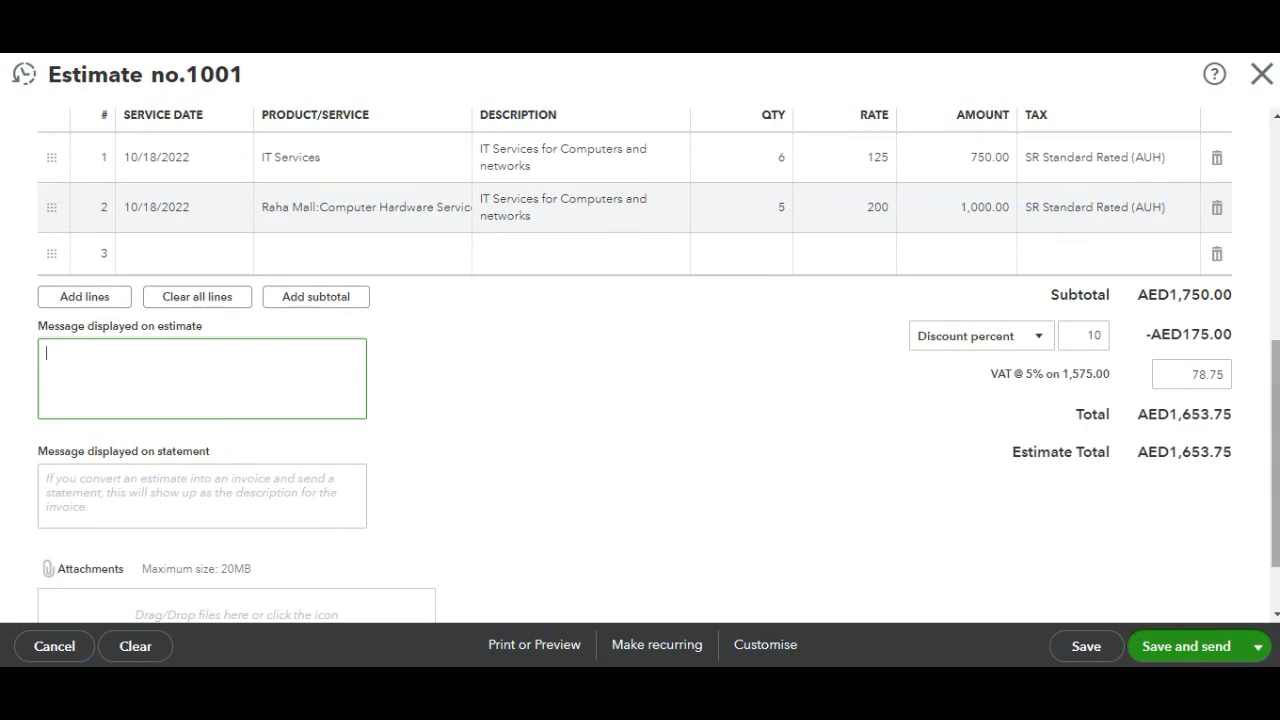
# Step: Save the estimate and e-mail it to the customer with the default subject and body, closing the form
pyautogui.scroll(5, 1259, 317)
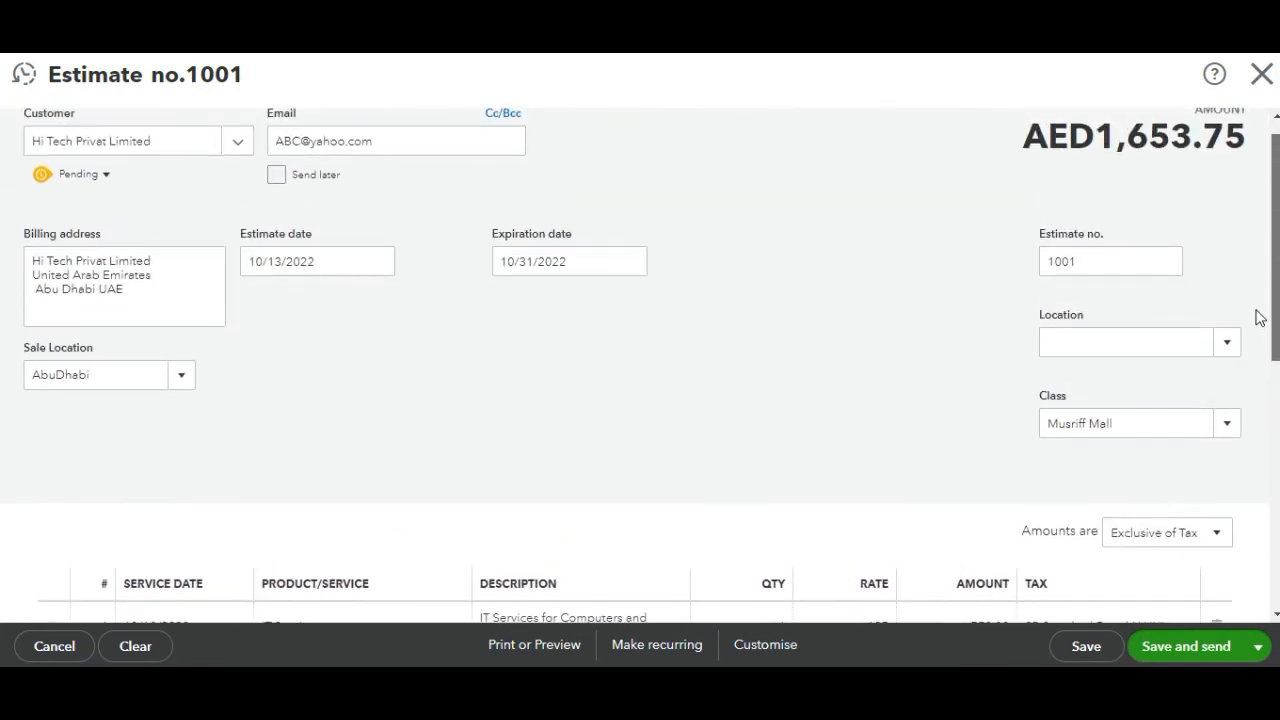
pyautogui.scroll(-8, 1259, 317)
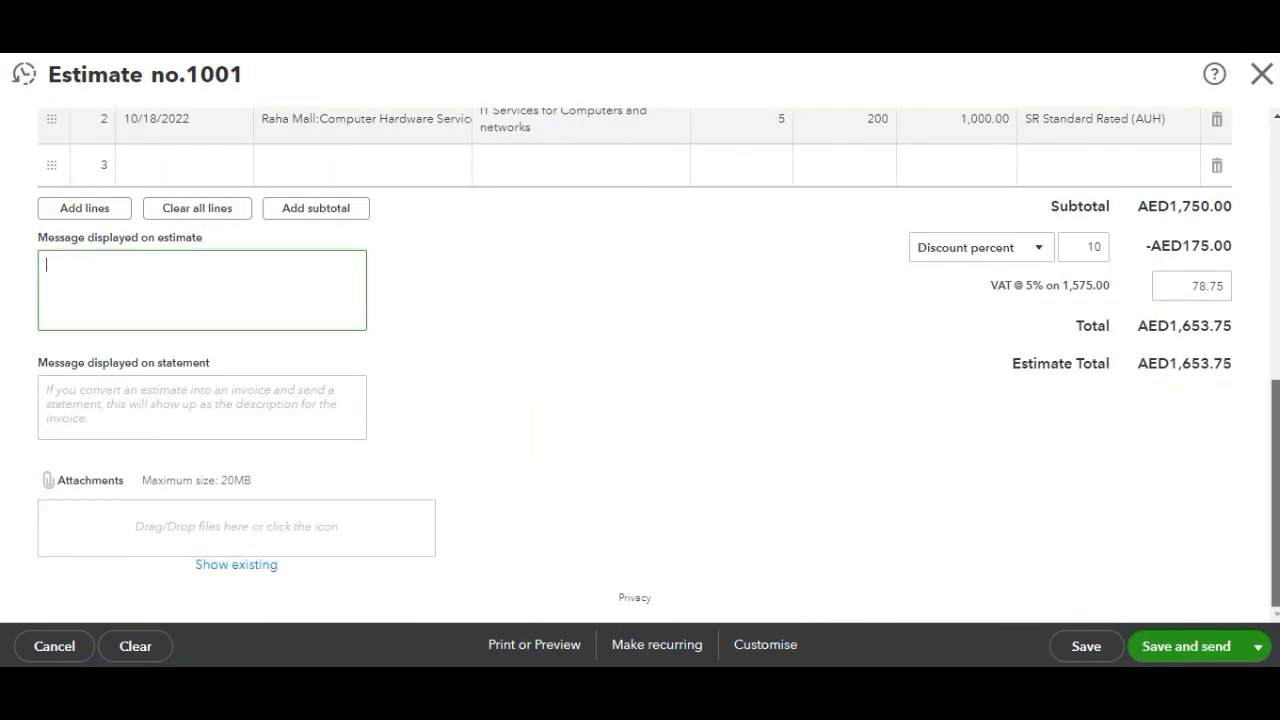
pyautogui.click(1158, 650)
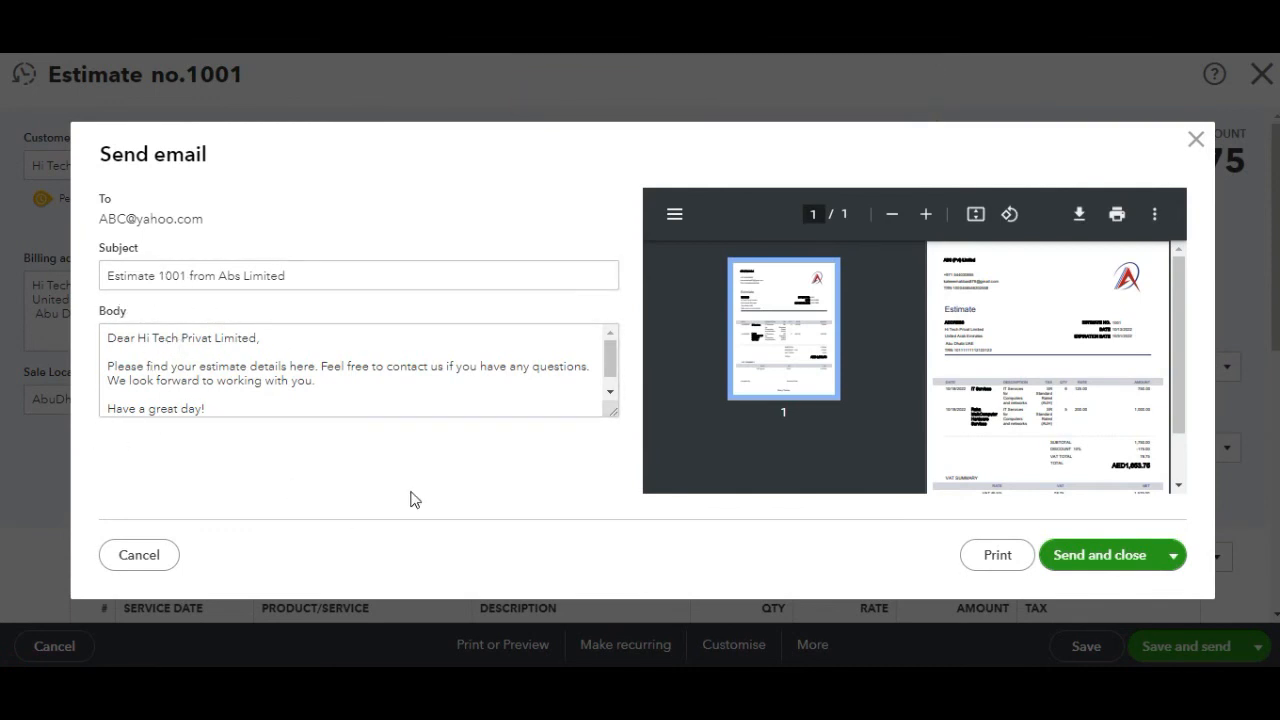
pyautogui.click(1117, 555)
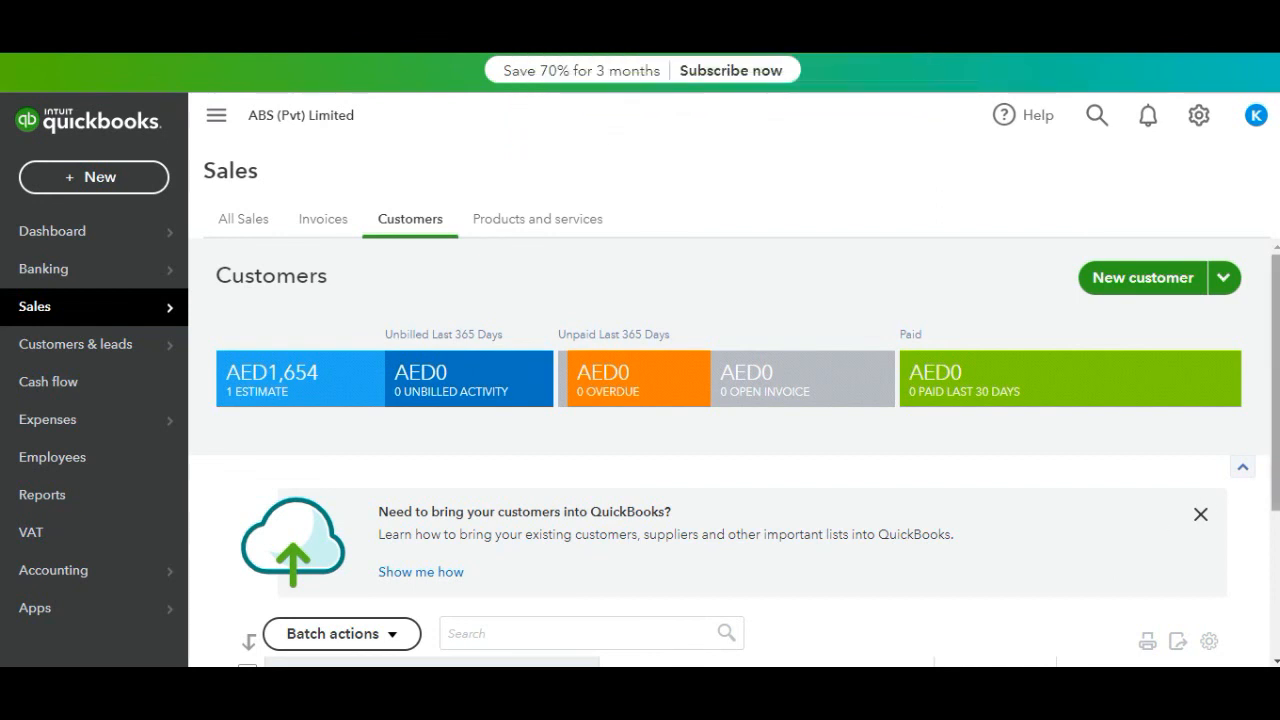
# Step: Switch from the customer list to all sales transactions and locate the Hi Tech Privat Limited estimate
pyautogui.scroll(-3, 1274, 400)
pyautogui.scroll(-1, 1274, 450)
pyautogui.scroll(4, 1257, 343)
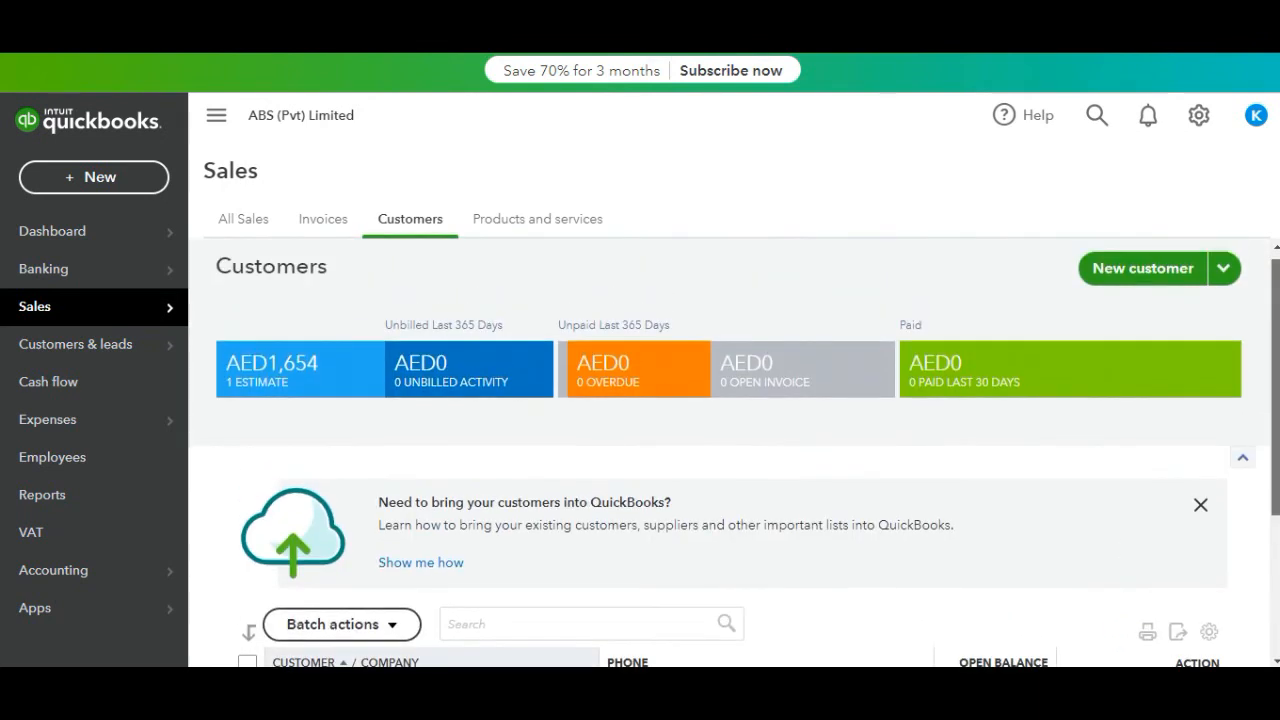
pyautogui.click(232, 230)
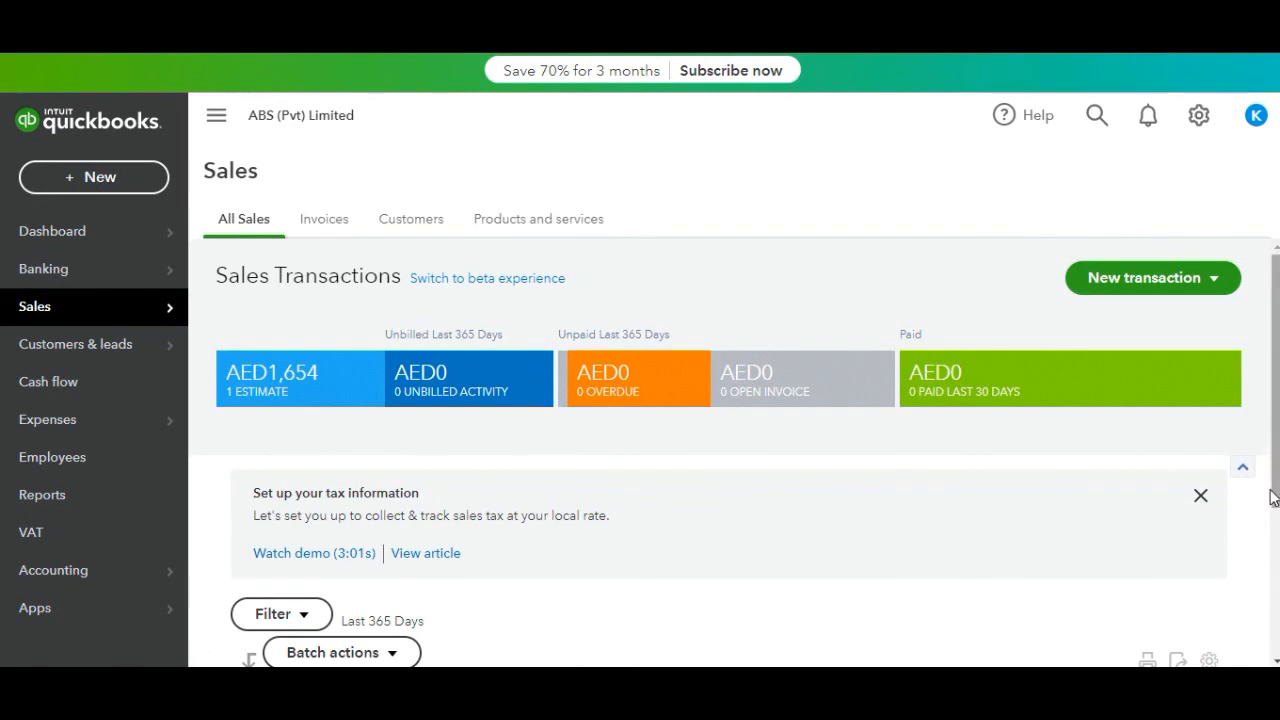
pyautogui.scroll(-3, 1276, 492)
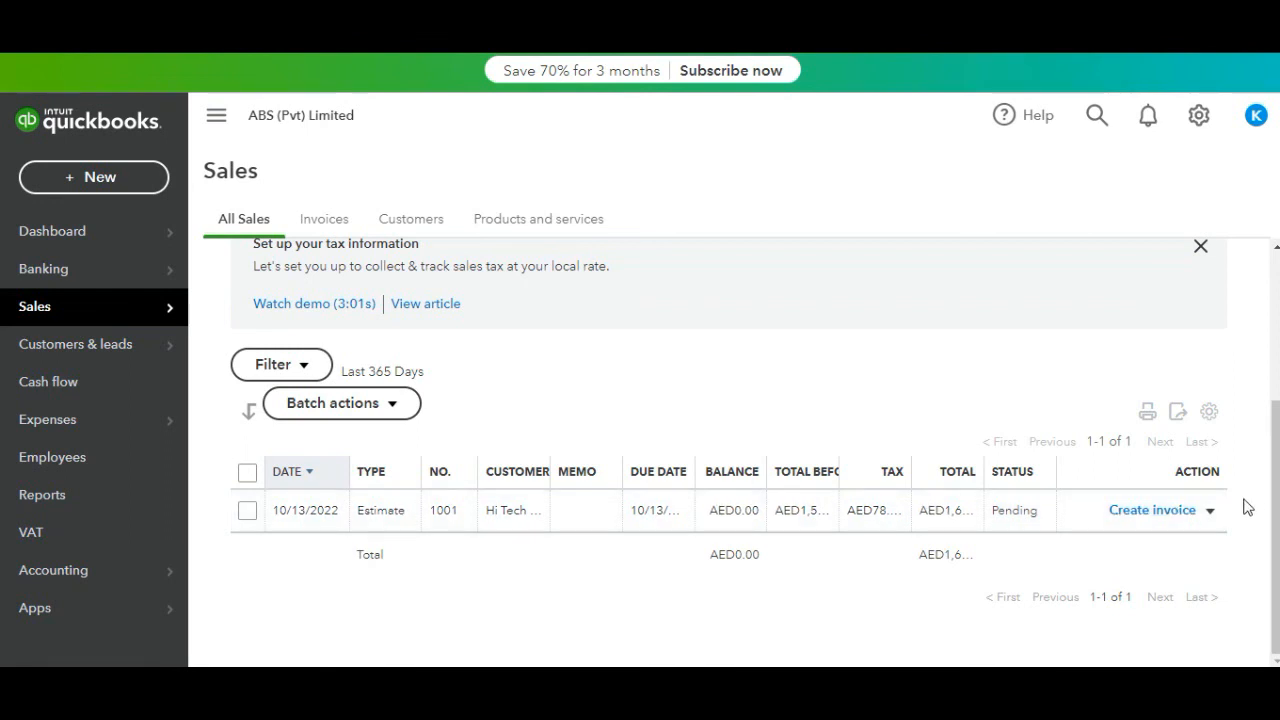
# Step: Open the printable version of the Hi Tech Privat Limited estimate and review its header, service lines, totals and VAT summary
pyautogui.click(1210, 510)
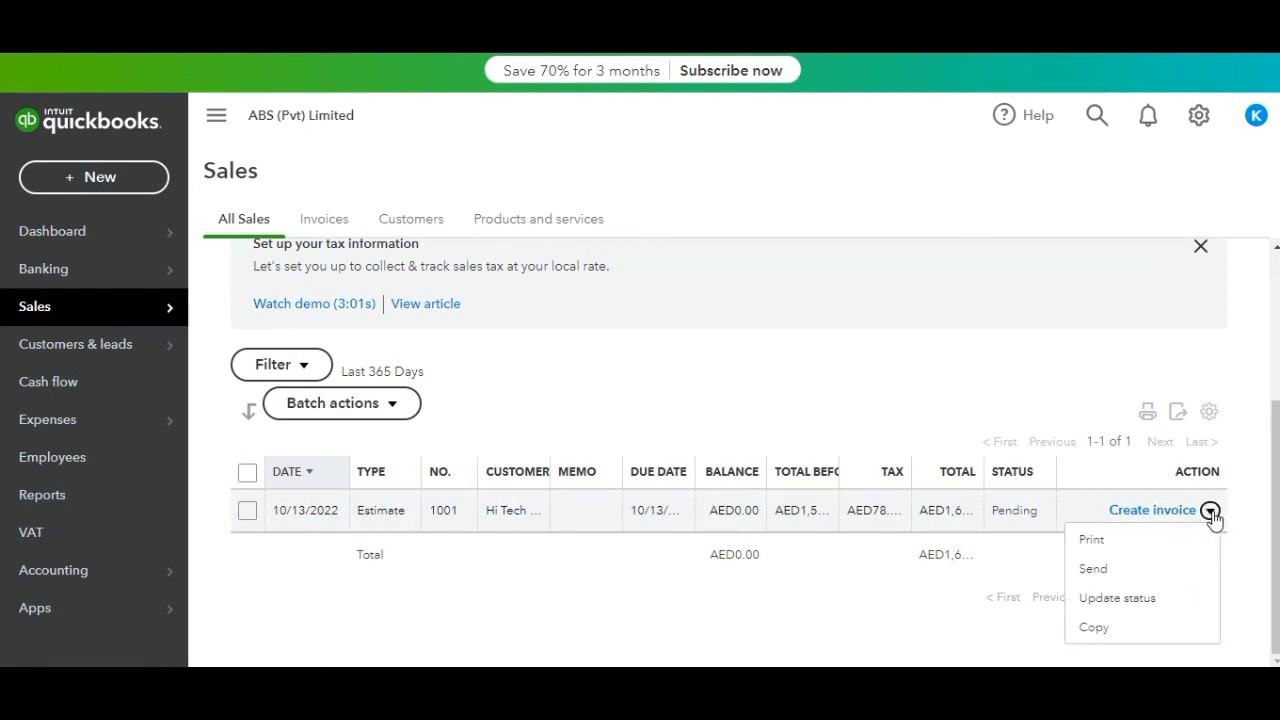
pyautogui.click(1128, 539)
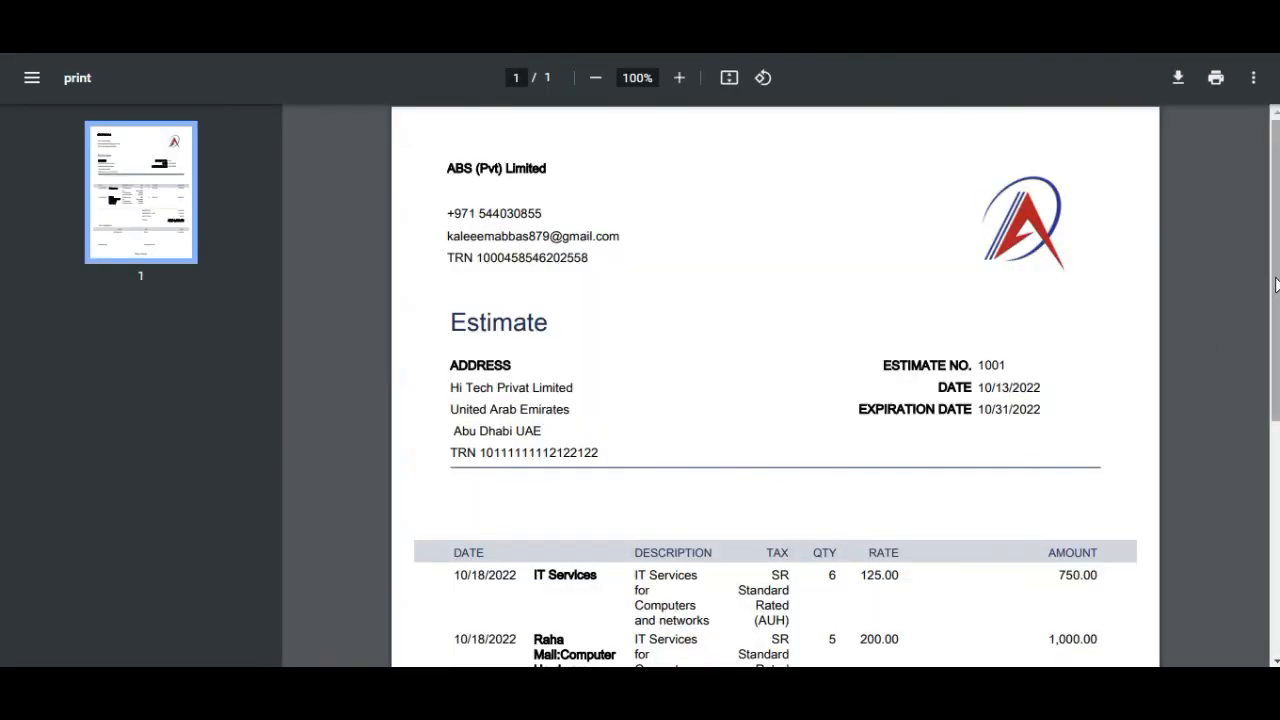
pyautogui.moveTo(1276, 285); pyautogui.dragTo(1276, 287)
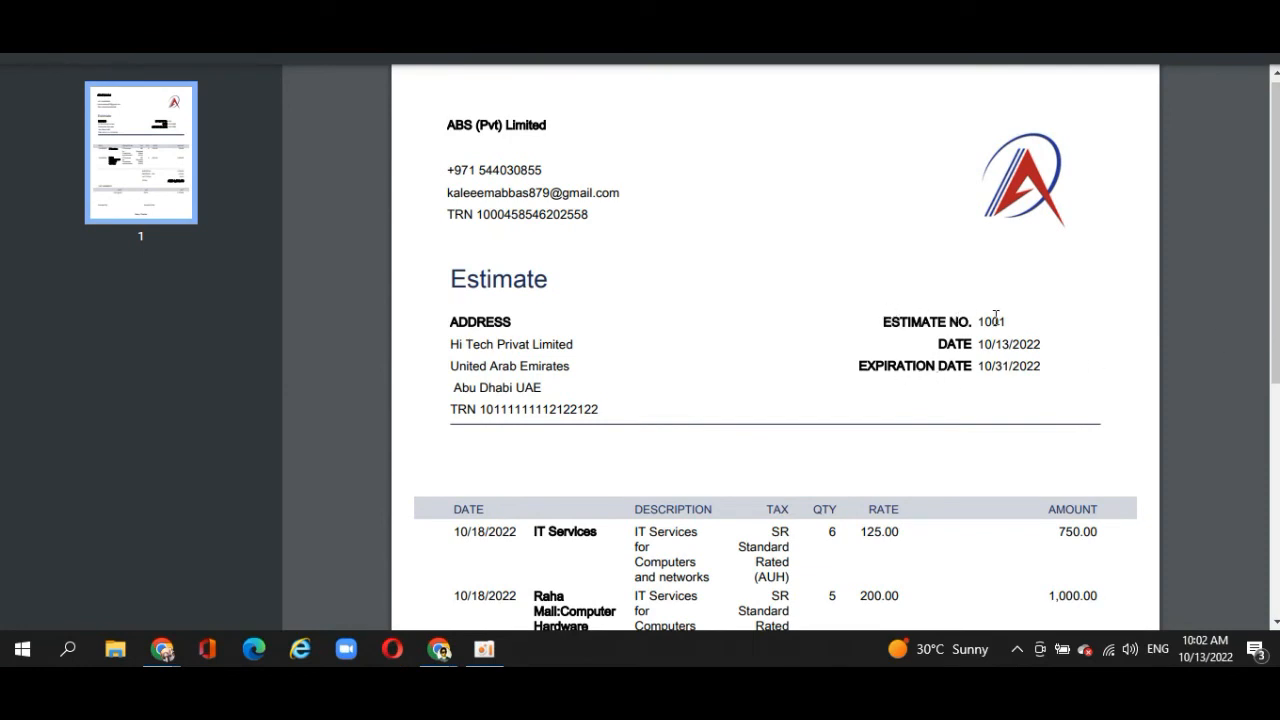
pyautogui.moveTo(1277, 257); pyautogui.dragTo(1273, 447)
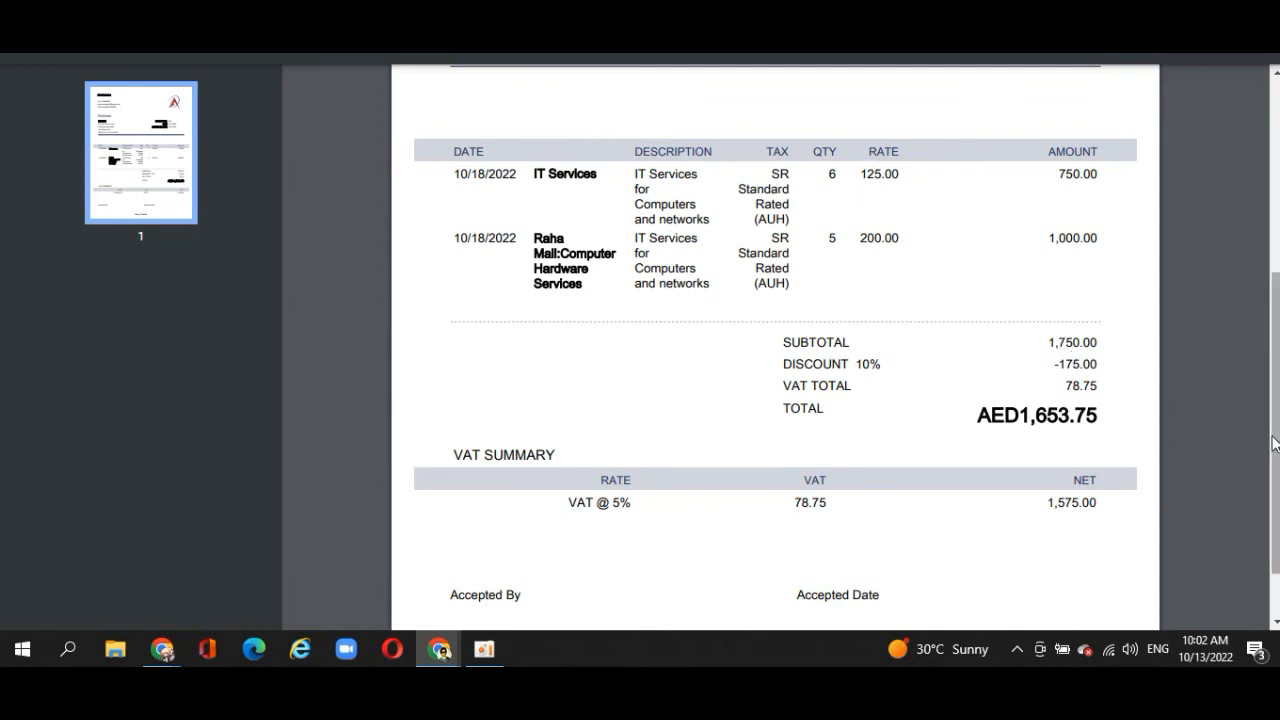
pyautogui.moveTo(1275, 442); pyautogui.dragTo(1275, 482)
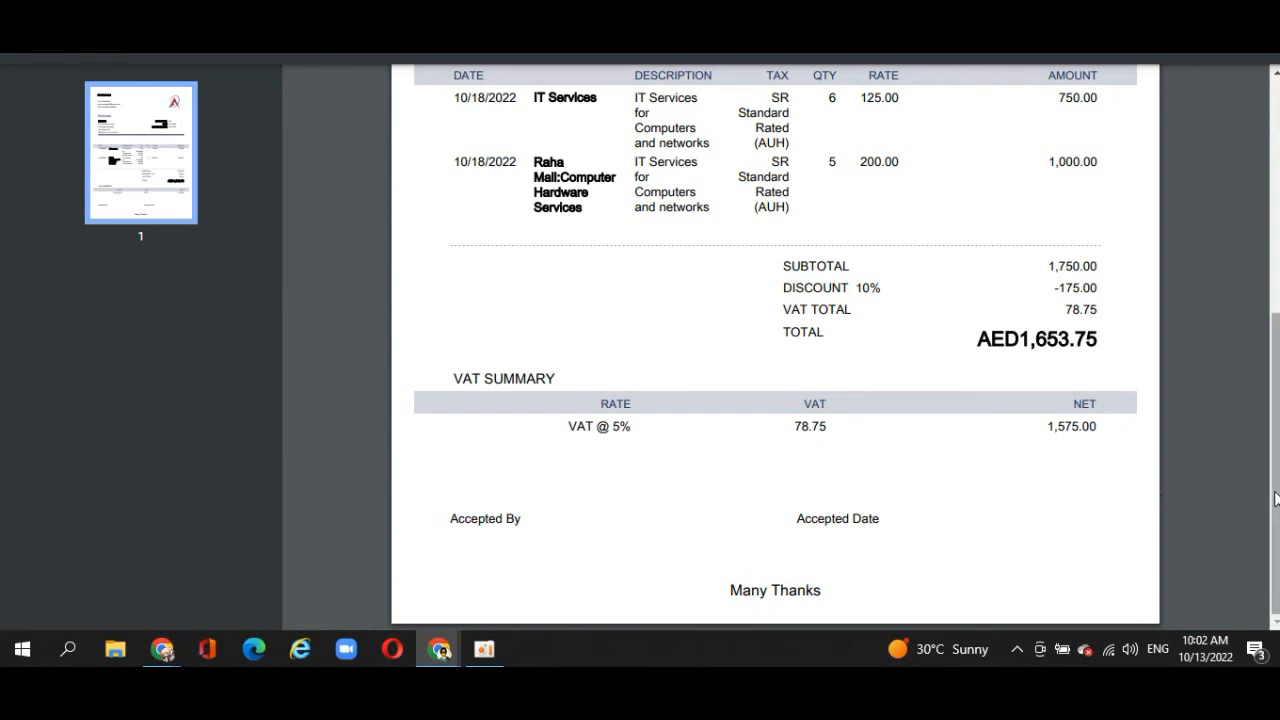
pyautogui.moveTo(1275, 498); pyautogui.dragTo(1224, 268)
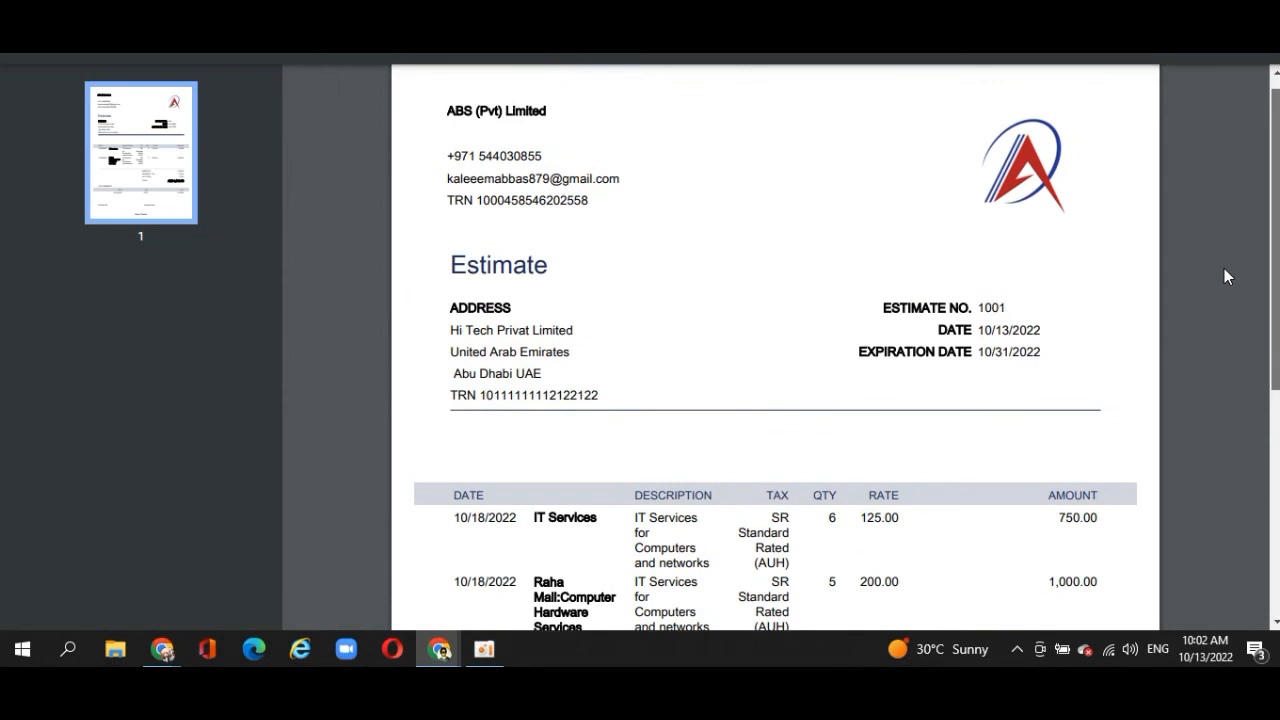